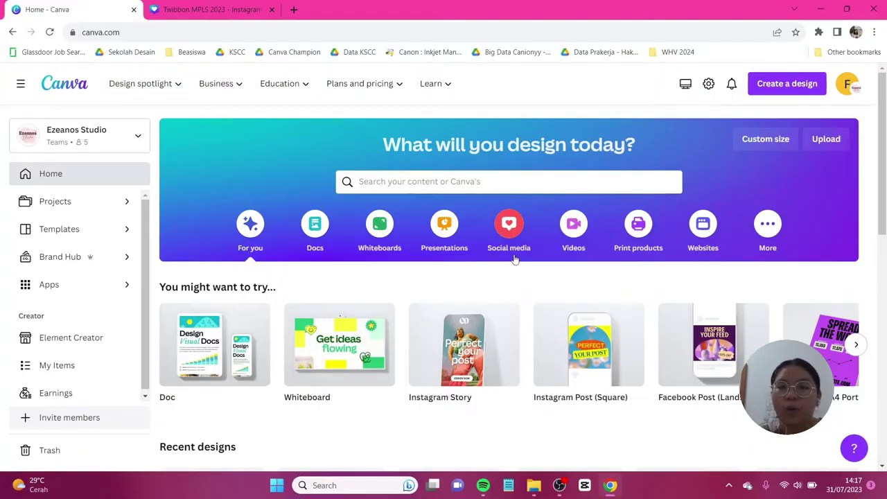
- Create a blank square Instagram post and give the page background a gradient fill
mouse_move(637, 358)
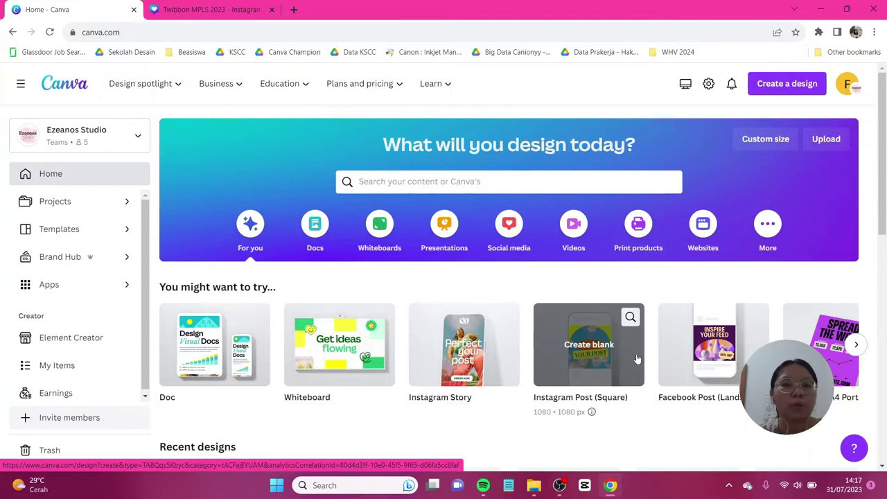
click(636, 358)
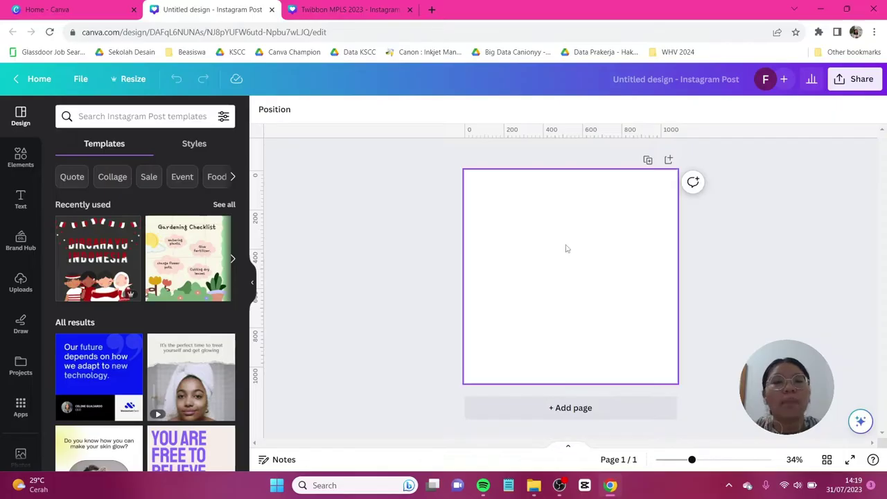
click(507, 235)
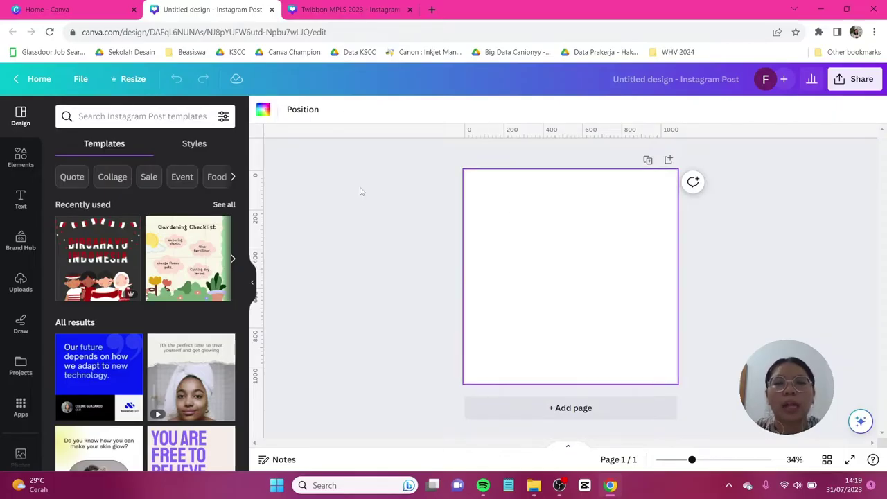
click(263, 111)
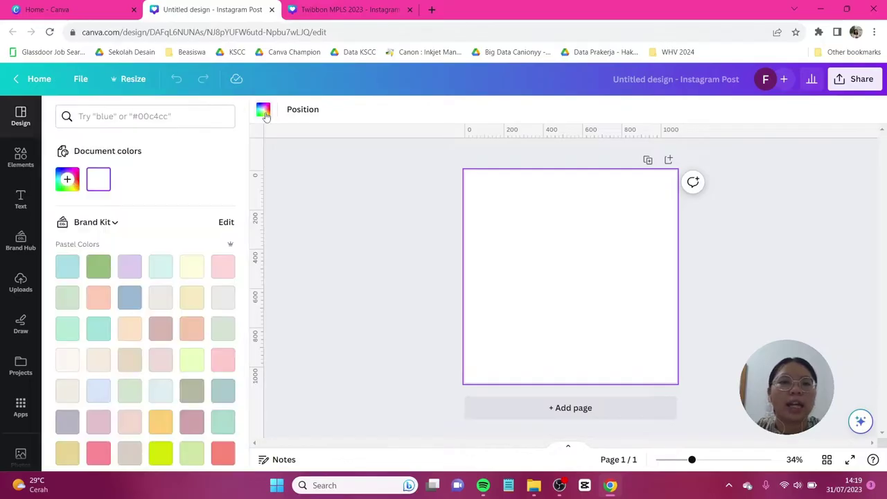
click(67, 182)
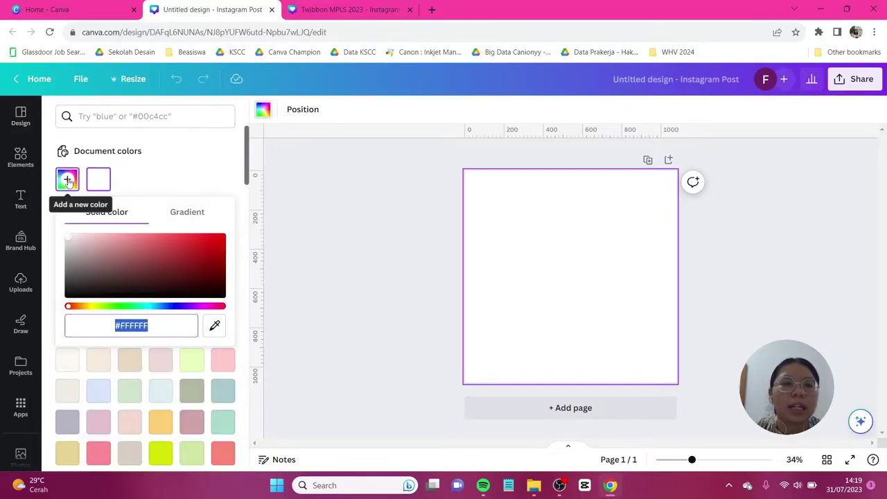
click(194, 215)
- Set the background gradient's first colour to #112A80 and its second colour to #DE15FF
click(80, 266)
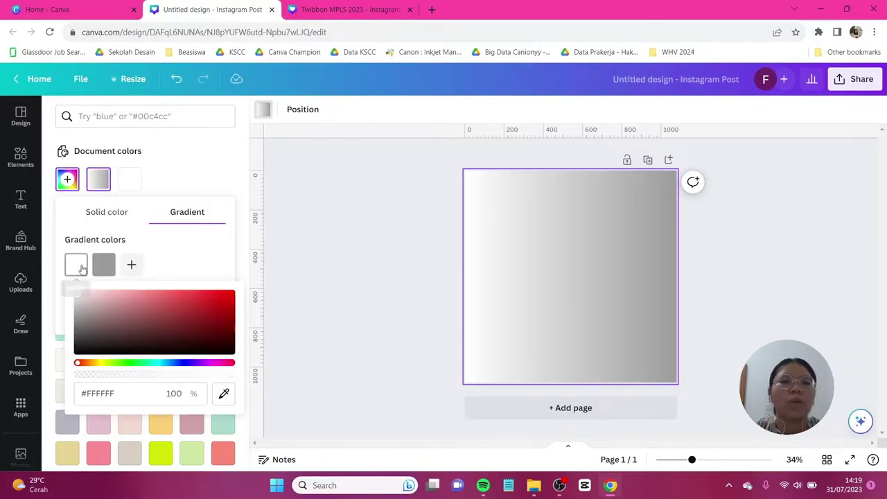
click(119, 398)
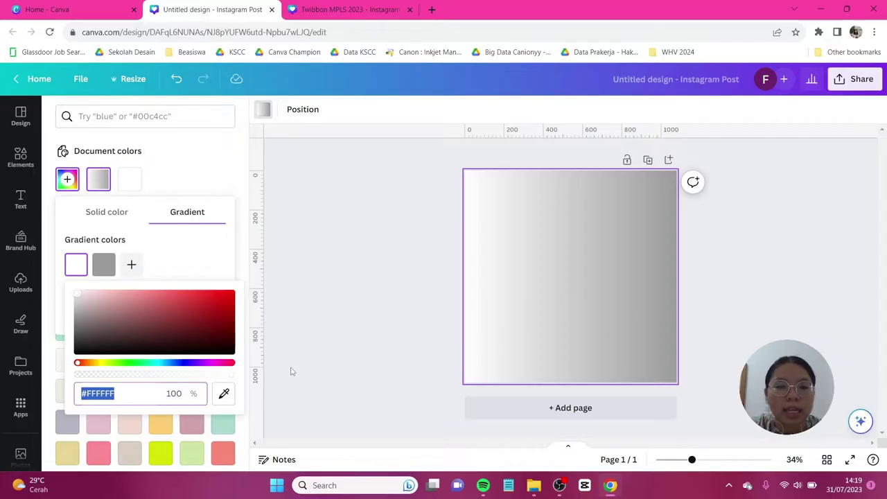
text(#112A80)
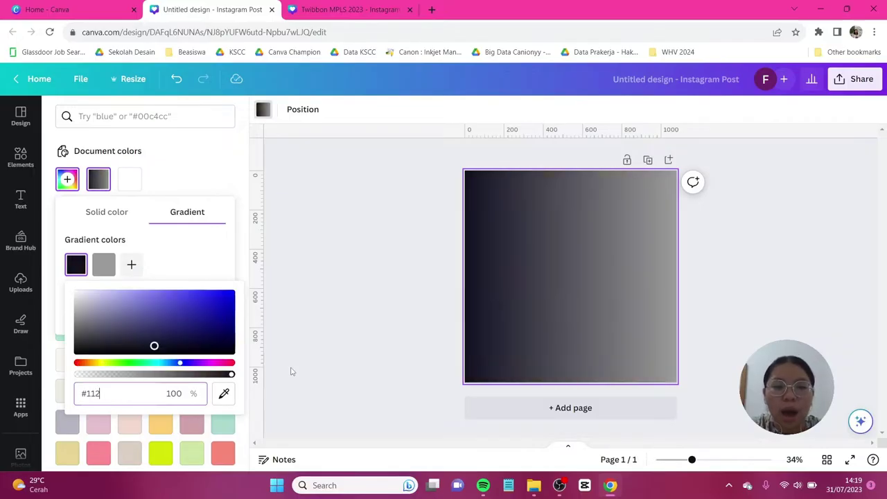
click(103, 264)
click(147, 393)
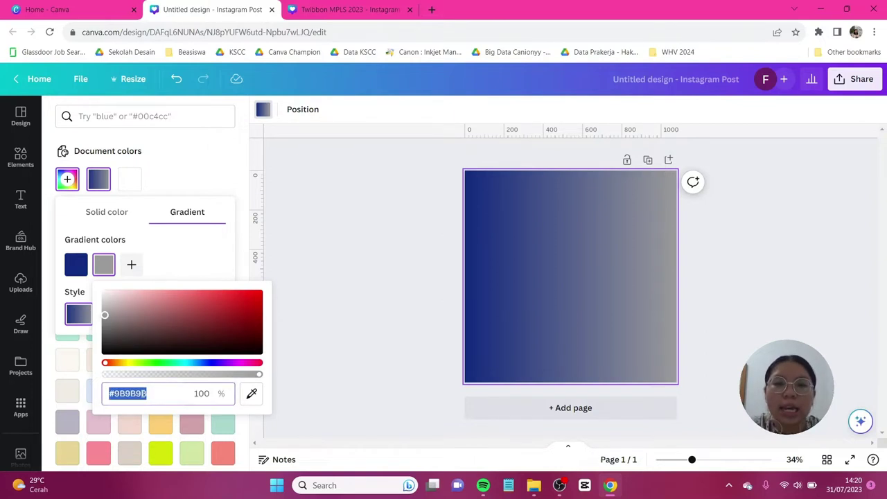
text(#DE1)
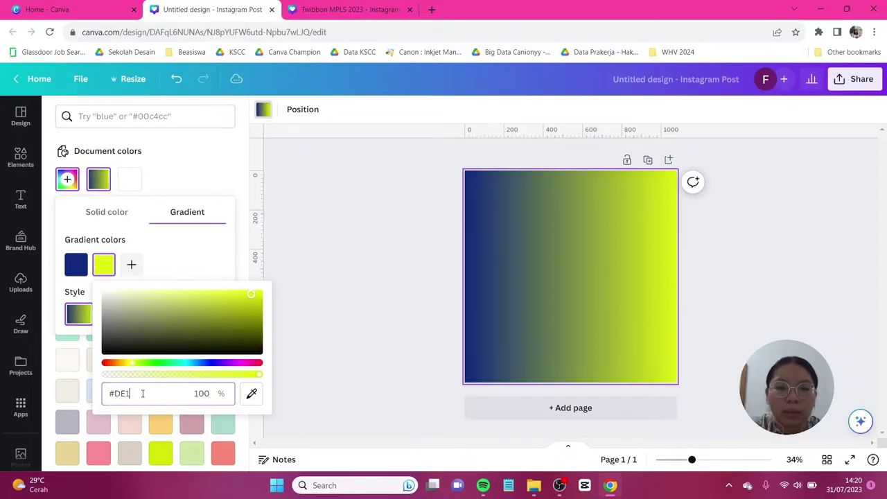
text(5FF)
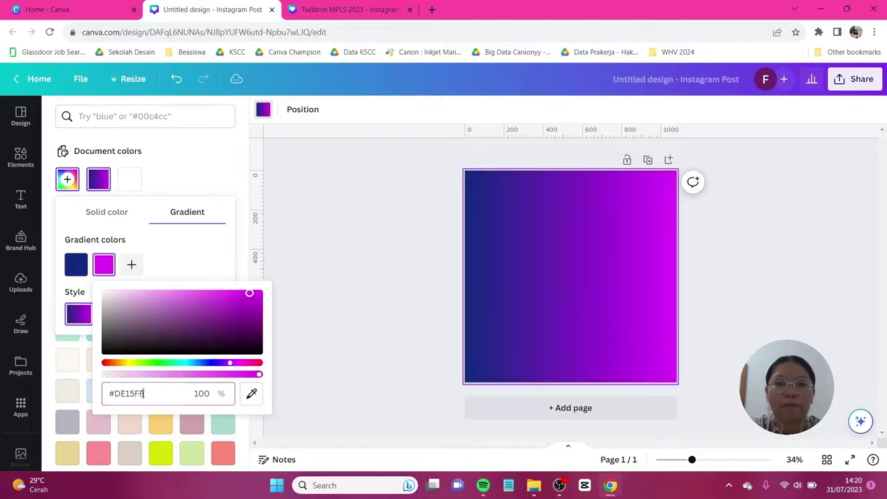
- Change the background gradient style to the diagonal linear gradient at 125°
click(161, 264)
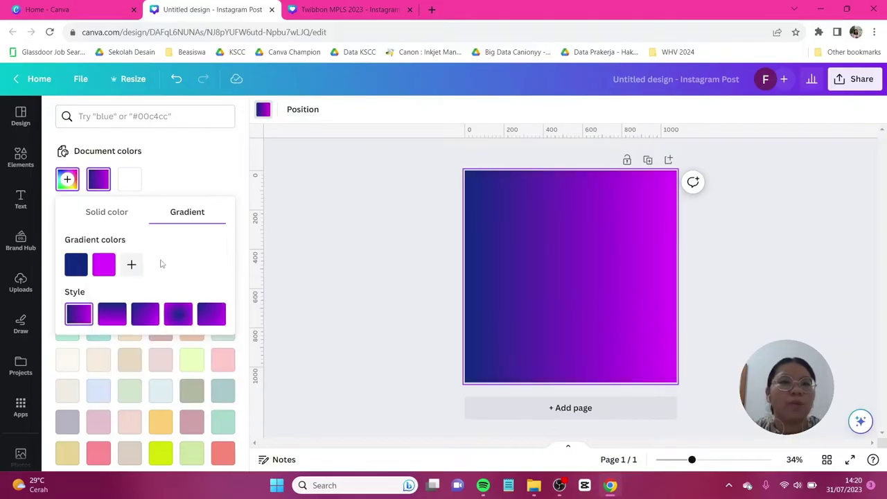
click(110, 320)
click(155, 324)
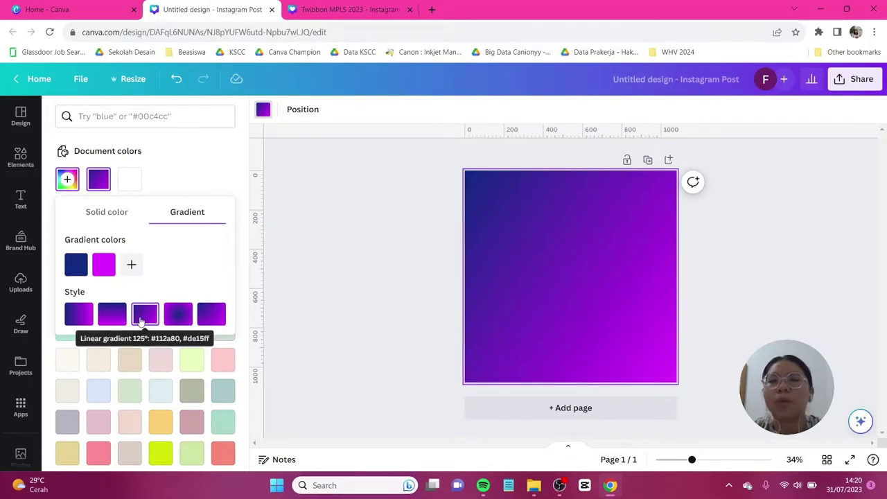
click(373, 262)
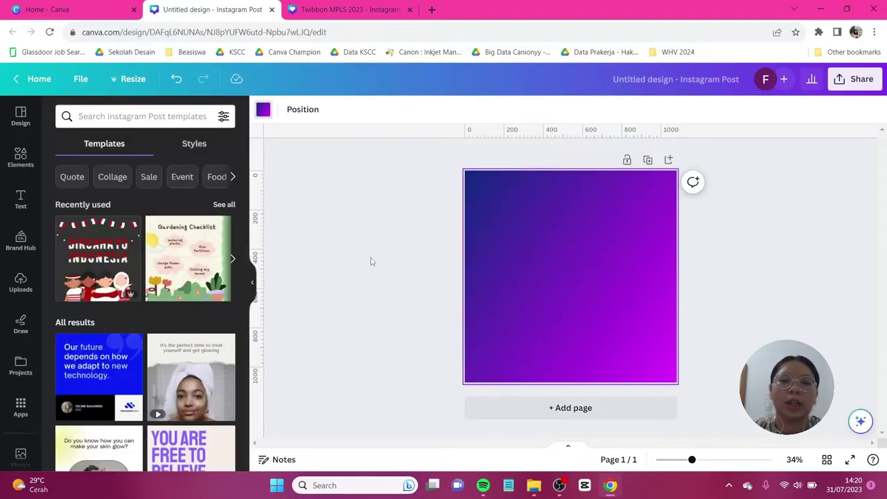
- Search the graphics elements for "night star sky" and add the scattered star dots graphic to the page
click(21, 156)
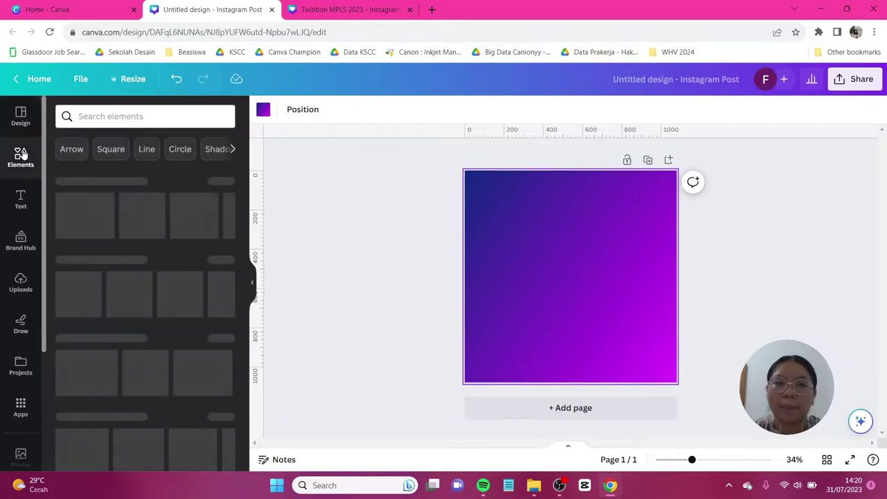
click(128, 115)
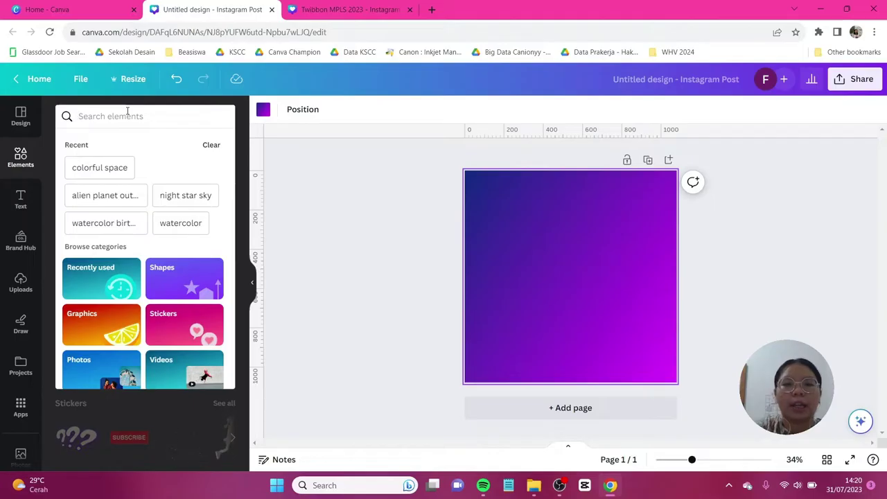
text(night st)
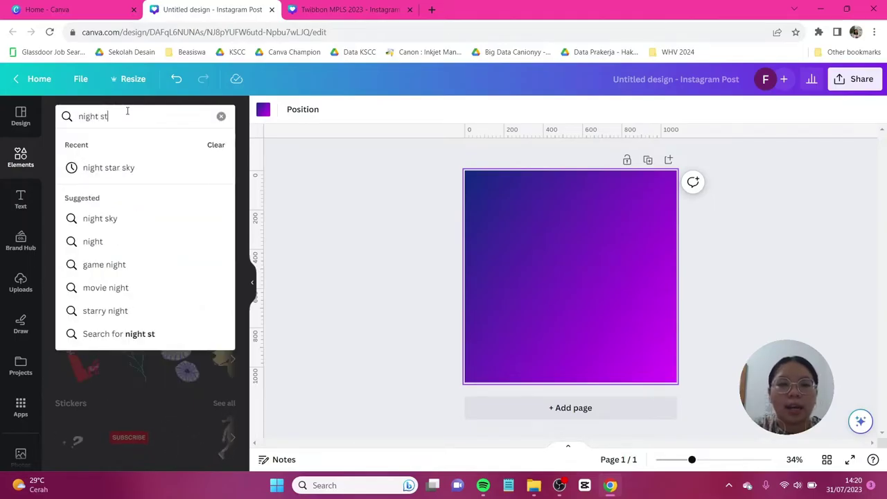
text(ar sky)
key(Return)
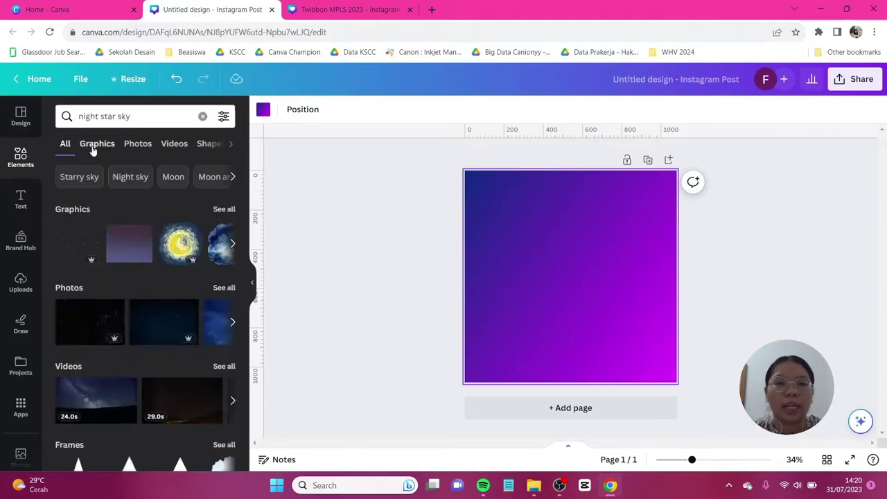
click(95, 147)
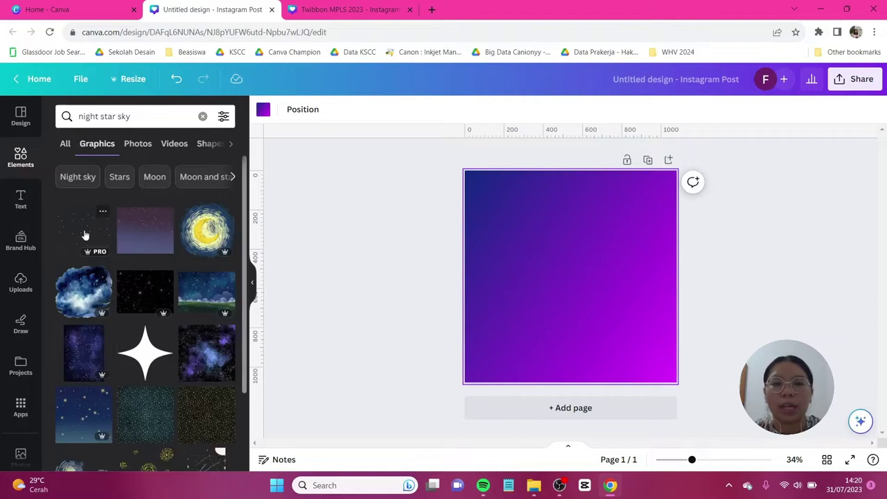
click(85, 235)
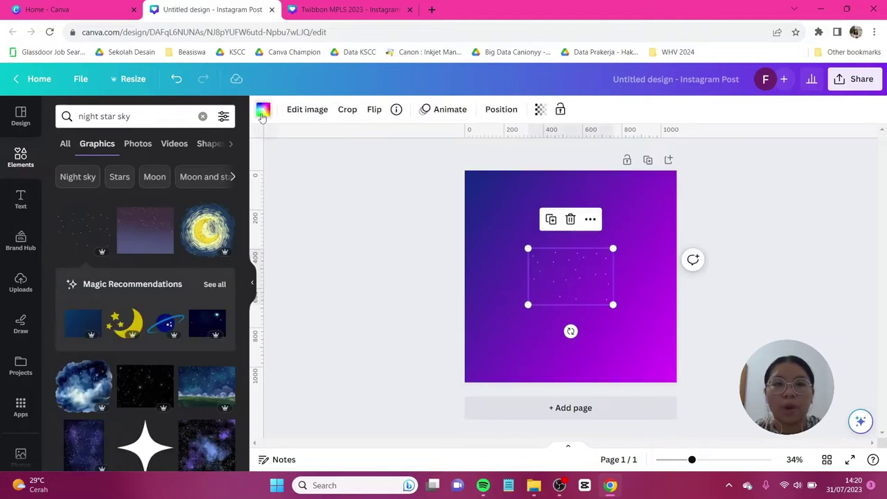
- Recolour the star dots graphic to #E9E4C1
click(262, 114)
click(67, 178)
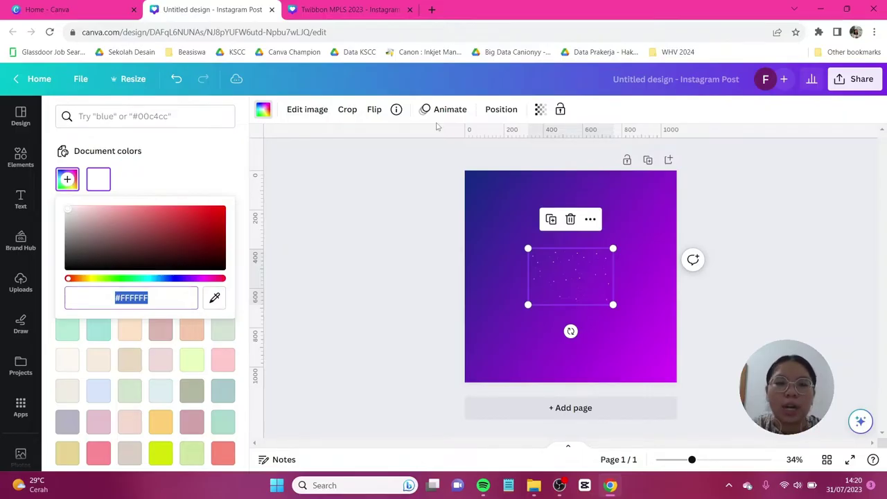
text(#E9)
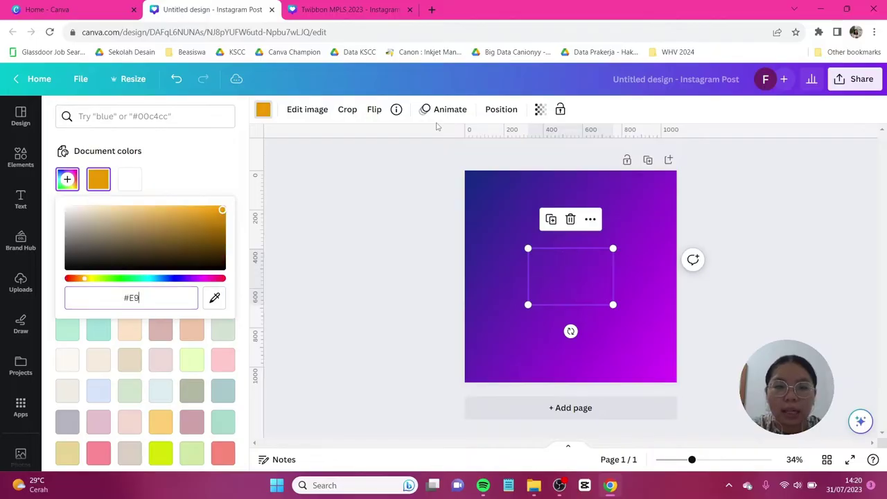
text(E4C1)
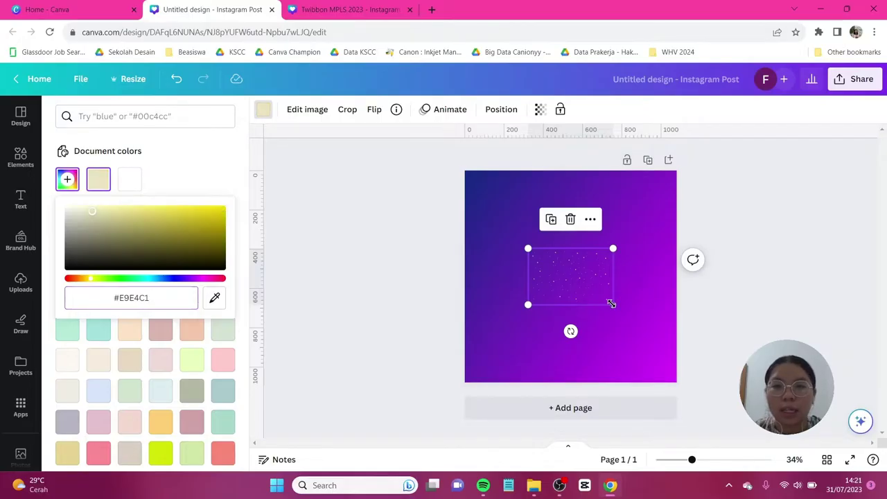
- Enlarge the star dots graphic and position it so that it covers the whole page
drag(613, 305, 737, 387)
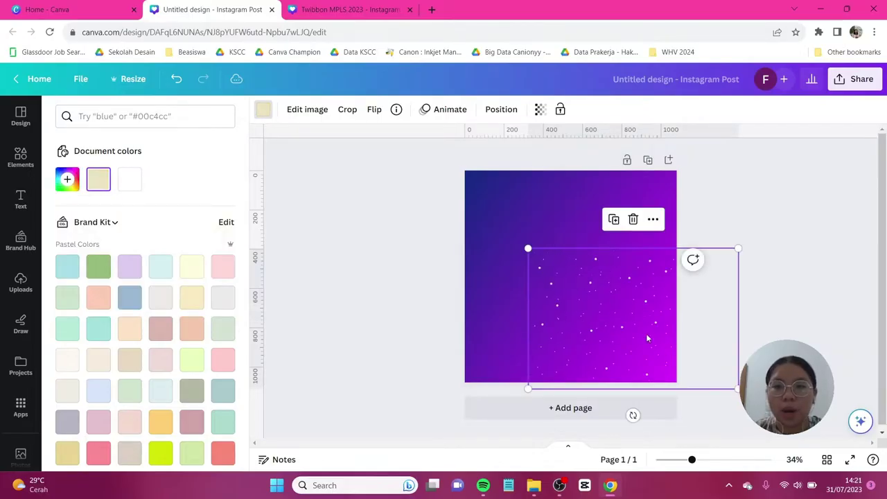
drag(635, 322, 581, 280)
drag(686, 346, 771, 401)
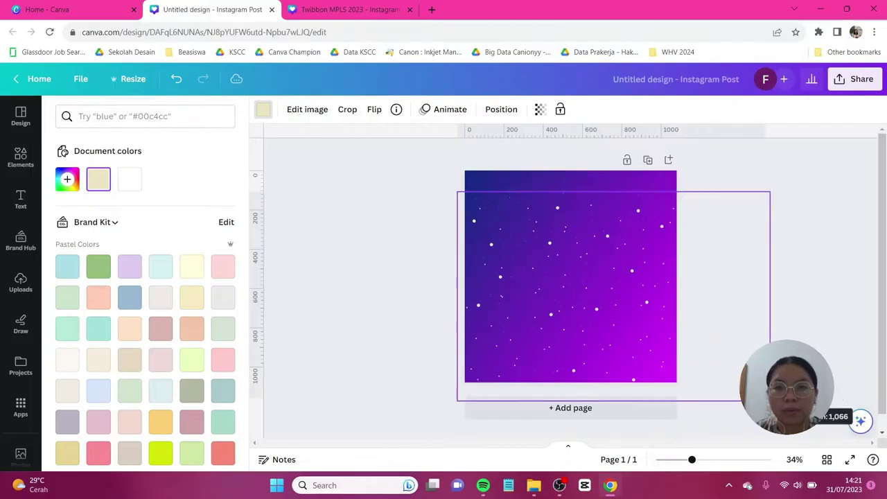
drag(619, 318, 585, 296)
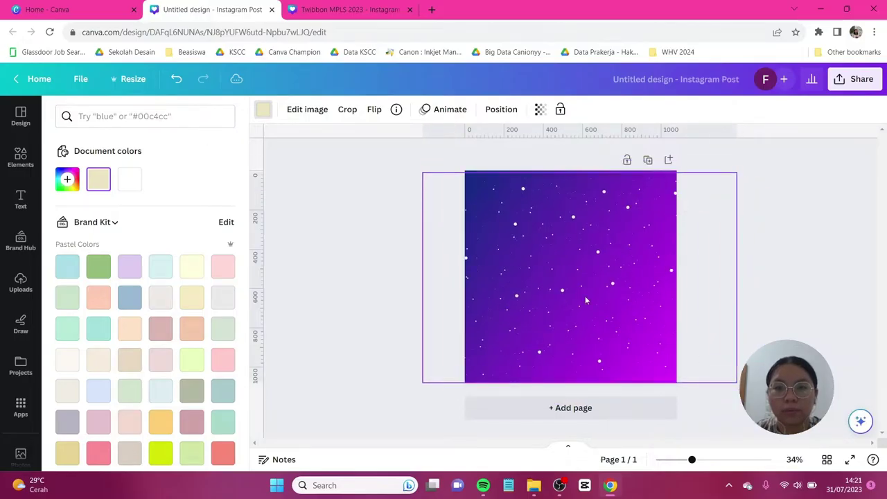
click(767, 257)
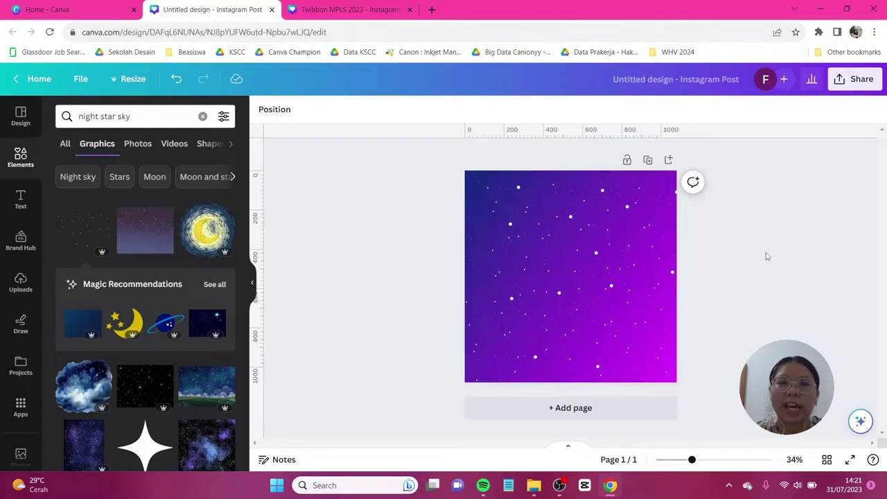
- Search the graphics elements for "alien planet outer" and add the rocky landscape graphic with the turquoise planet
click(16, 155)
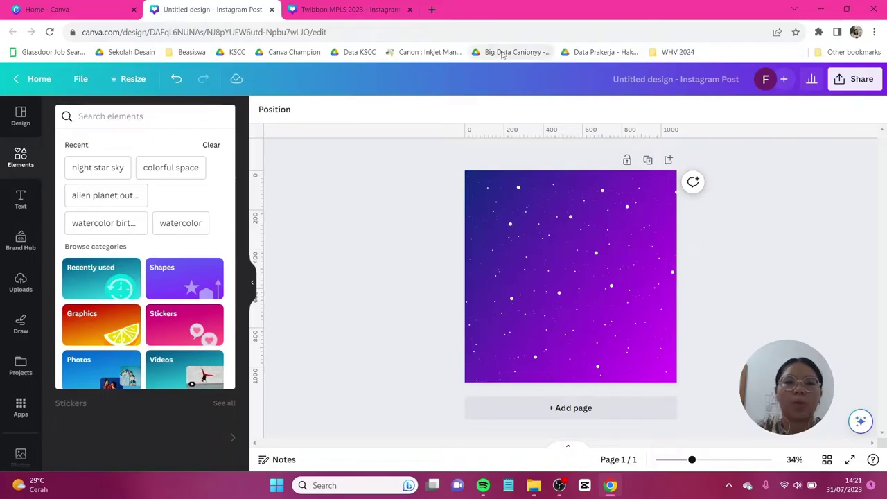
text(al)
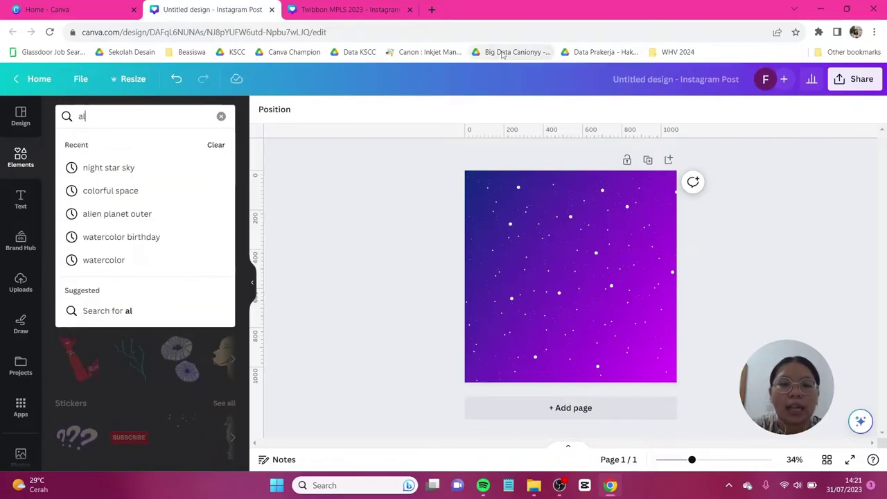
text(ien planet )
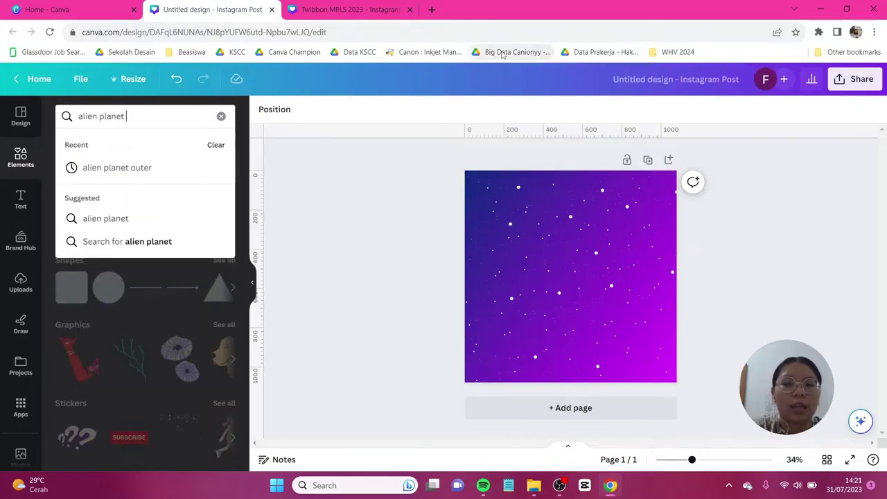
text(outer)
key(Return)
click(97, 143)
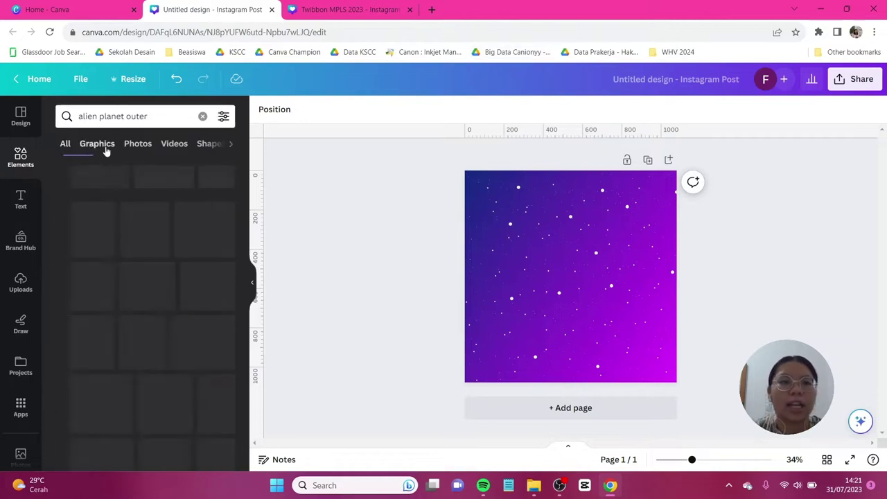
click(84, 228)
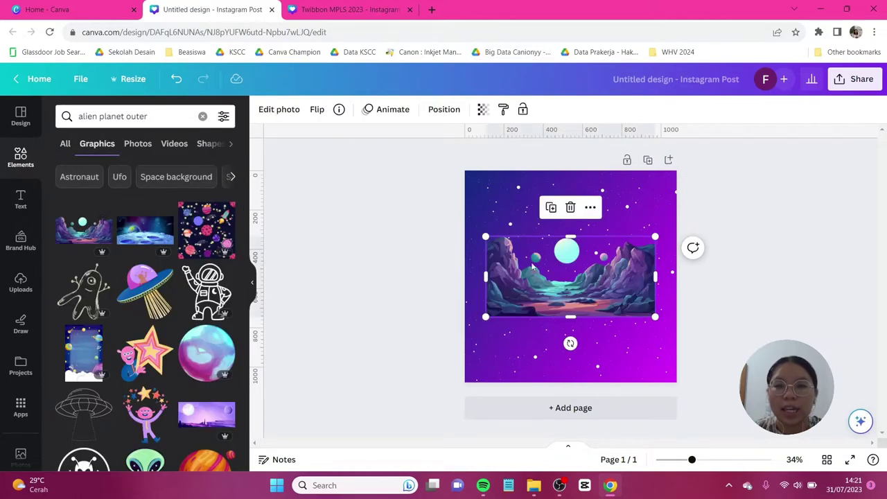
- Enlarge the rocky planet landscape to the full page width and place it along the page's bottom edge
drag(527, 270, 506, 290)
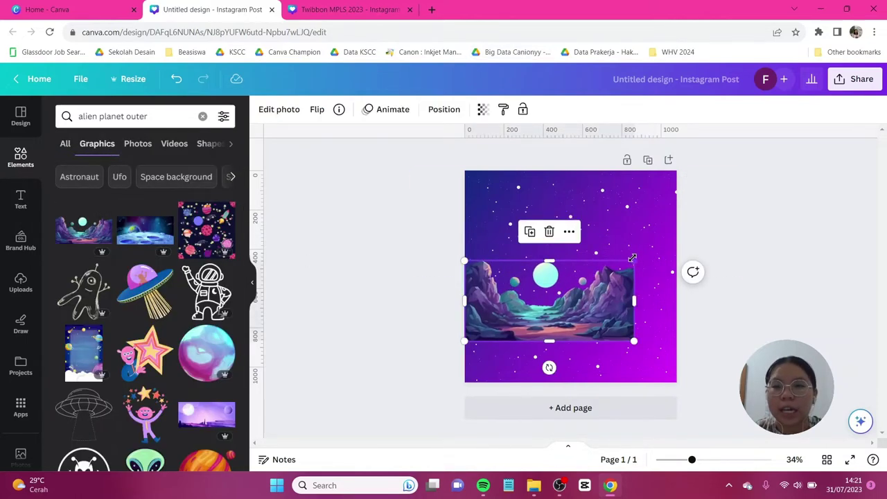
drag(634, 259, 678, 238)
drag(656, 267, 658, 310)
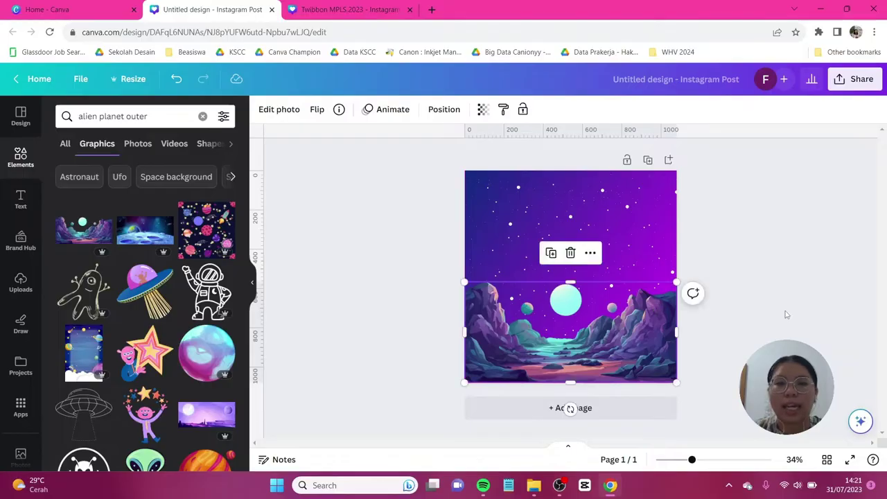
click(786, 315)
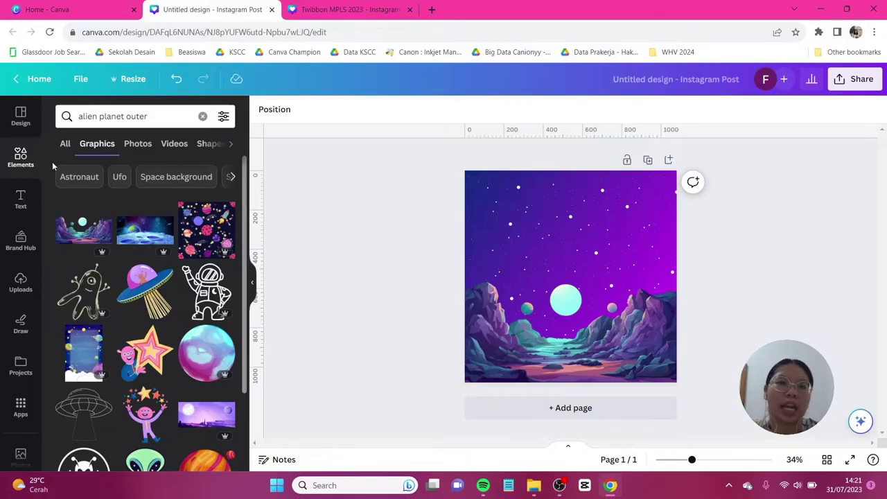
- Add a circular photo frame from the elements and enlarge it, centred, to cover most of the page
click(16, 165)
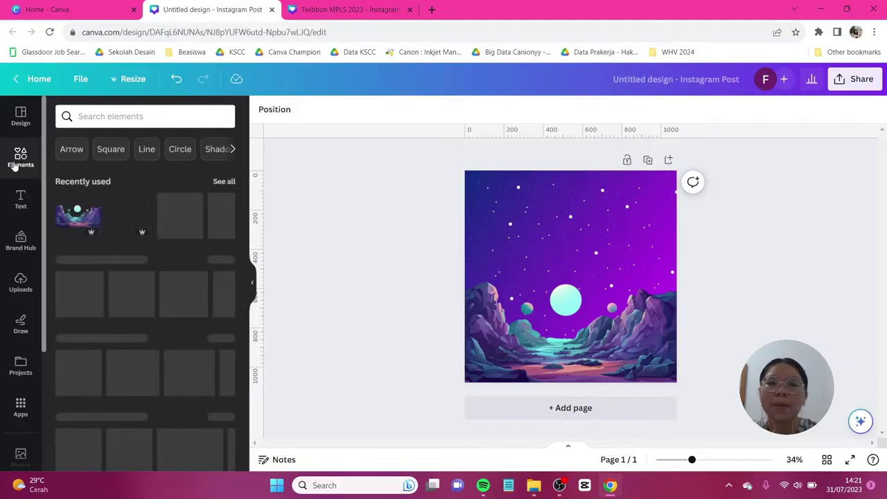
scroll(145, 278, down, 8)
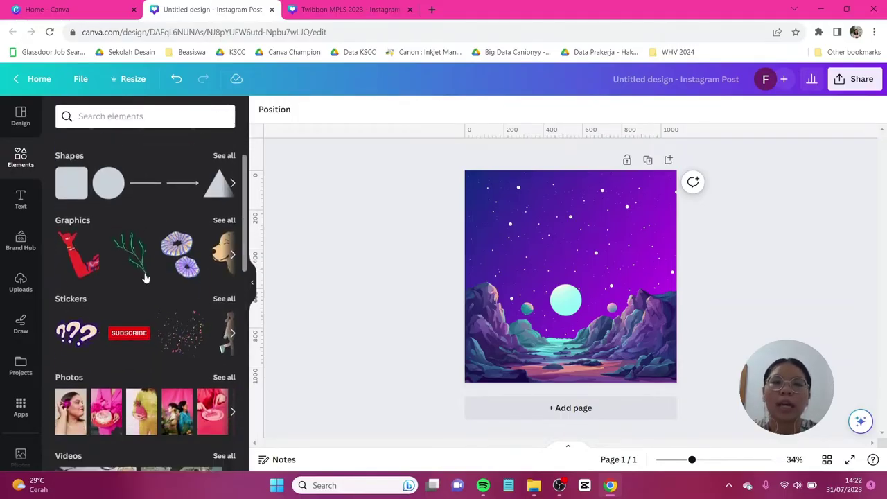
scroll(149, 270, down, 3)
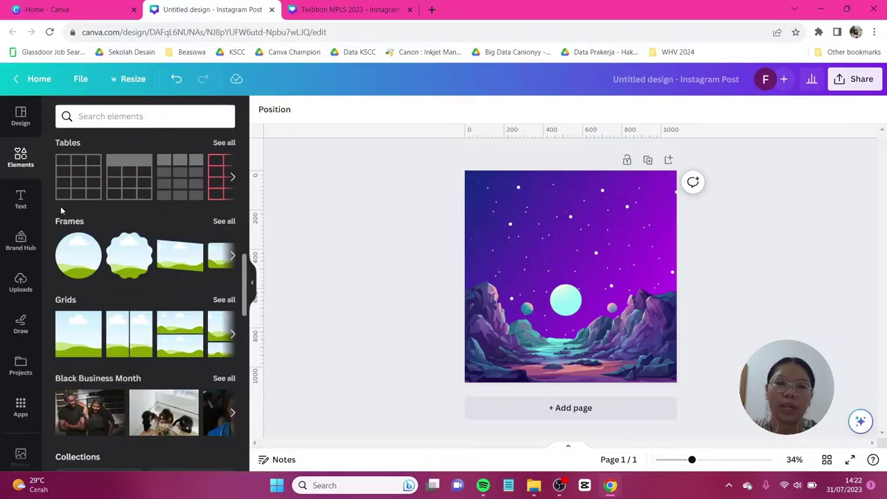
click(85, 264)
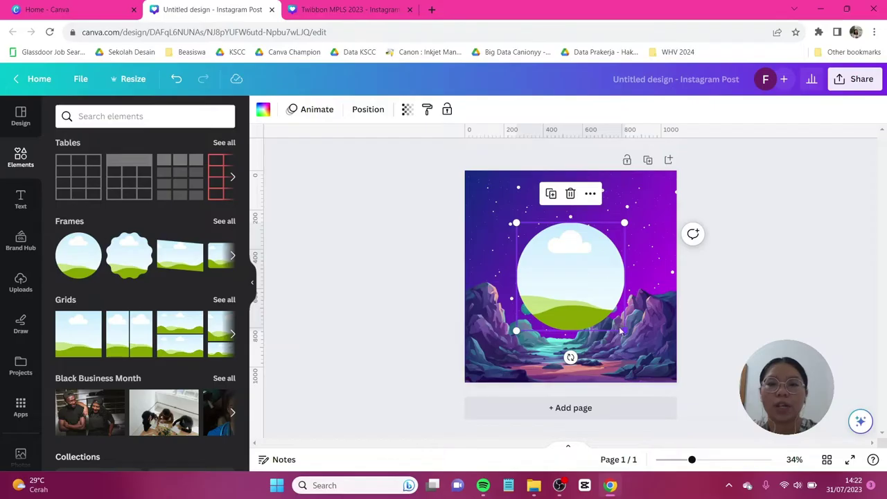
drag(622, 330, 610, 304)
drag(647, 357, 659, 368)
click(393, 242)
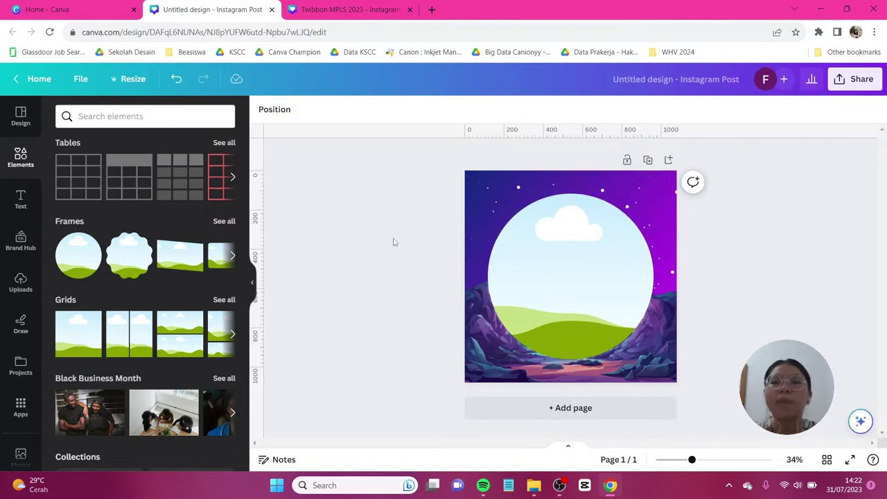
- Search the graphics elements for "blur" and add the orange blurred circle
click(127, 116)
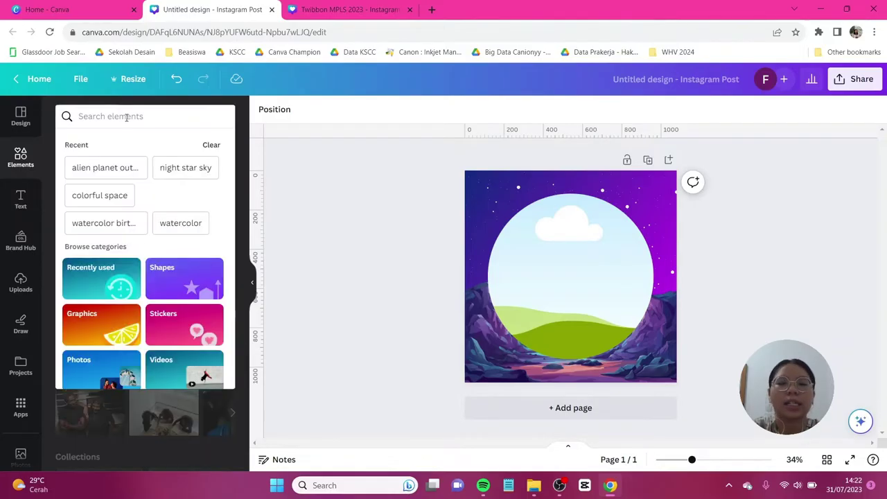
text(blur)
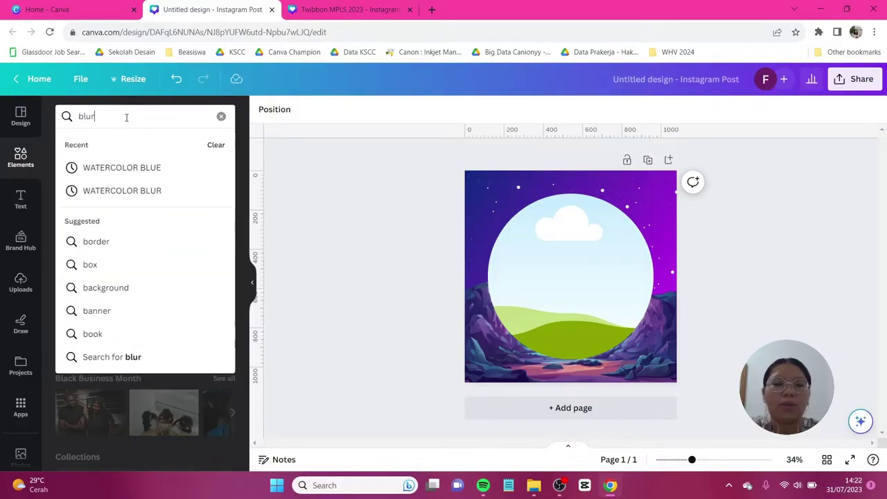
key(Return)
click(97, 143)
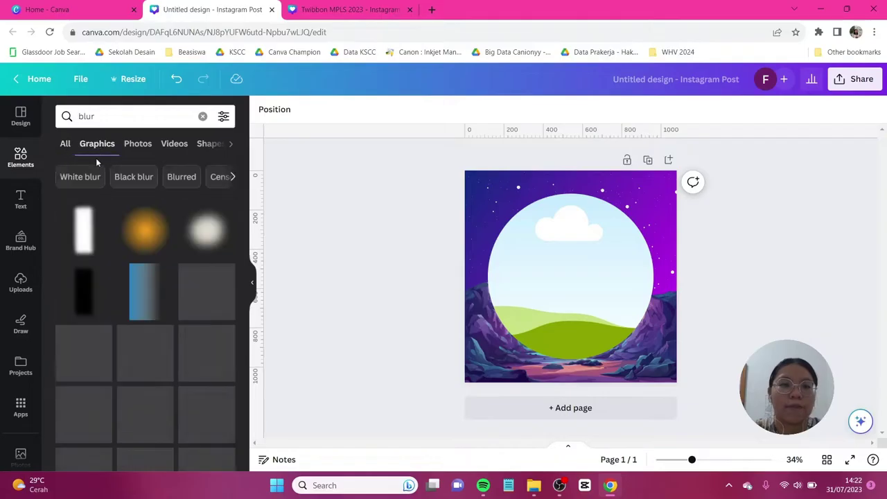
click(145, 229)
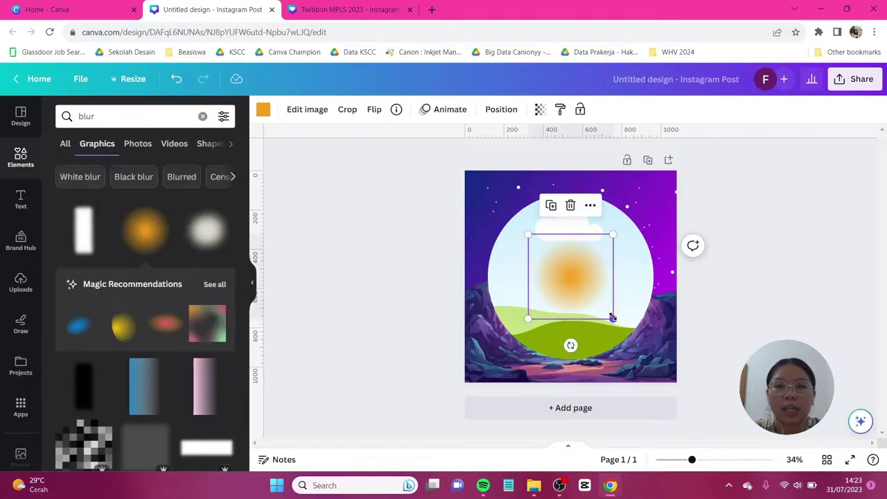
- Enlarge the orange blur to about 1357 px and send it one layer backward, behind the circular frame
drag(612, 317, 733, 441)
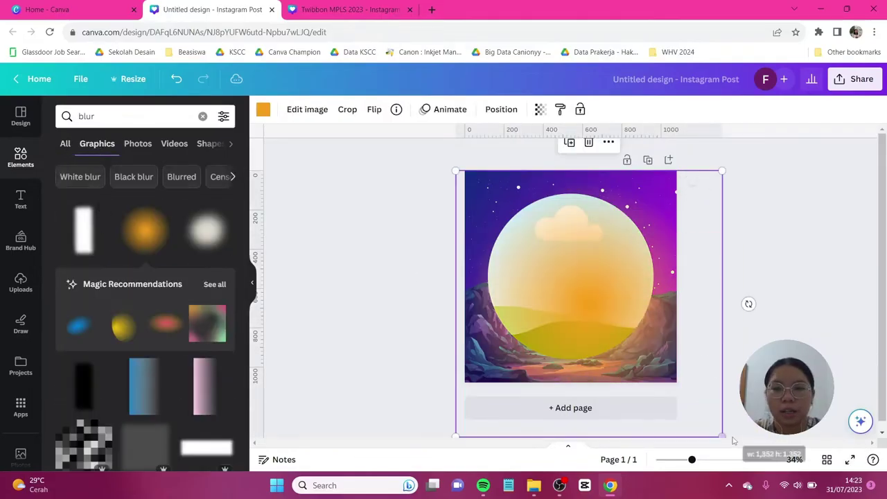
drag(652, 337, 639, 323)
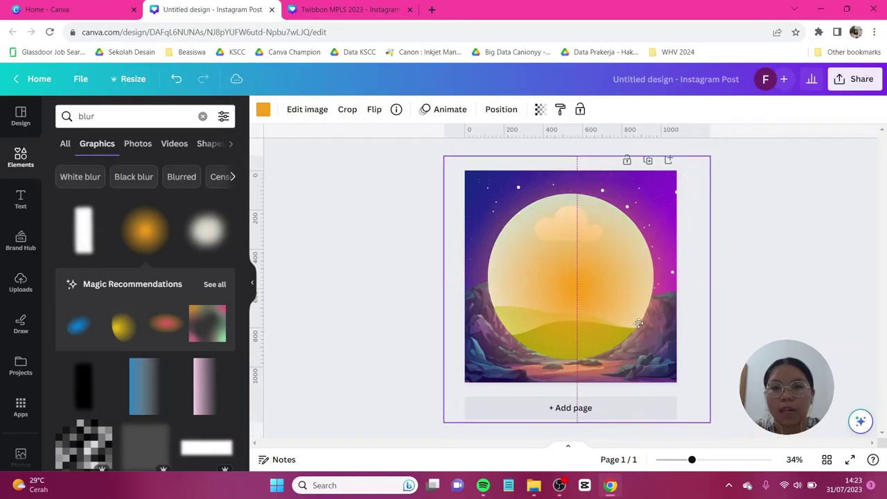
click(493, 111)
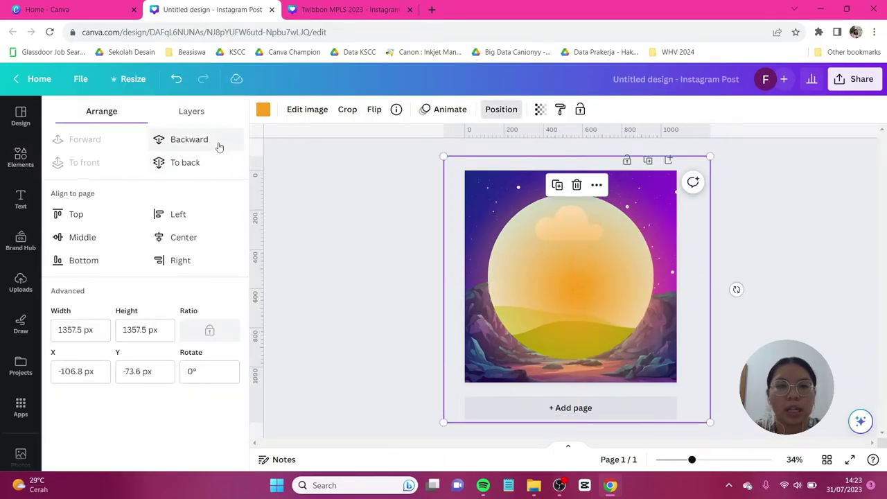
click(188, 139)
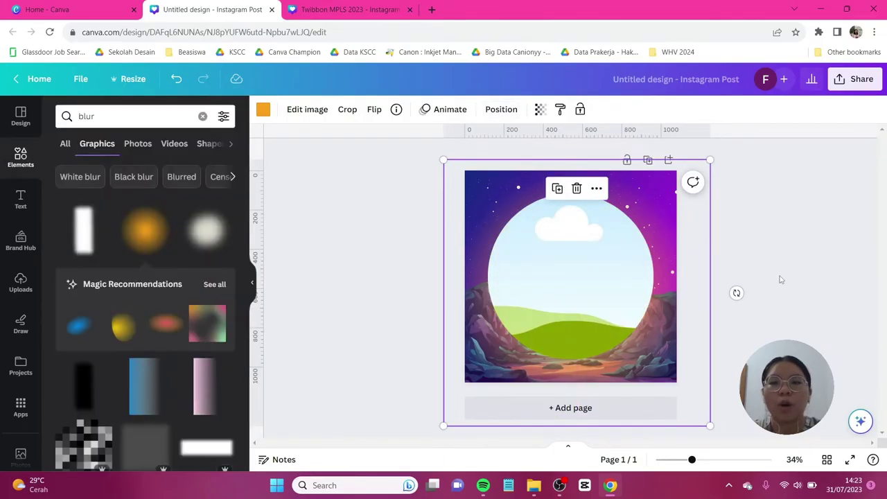
- Bring the orange blur forward, centre it on the circular frame and send it behind the frame again
key(ctrl+])
drag(571, 264, 570, 258)
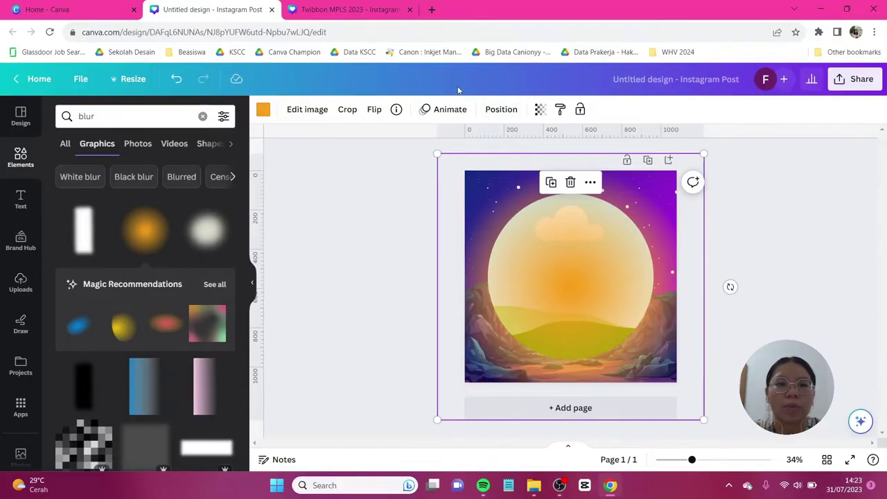
click(501, 110)
click(198, 143)
click(812, 301)
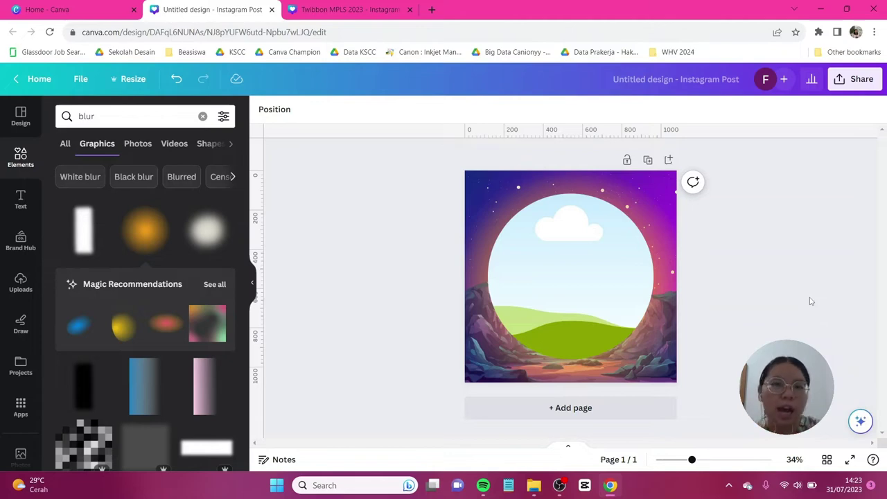
- Search the graphics for "long banner scroll", add the beige wavy scroll and enlarge it across the circular frame's lower edge
click(131, 123)
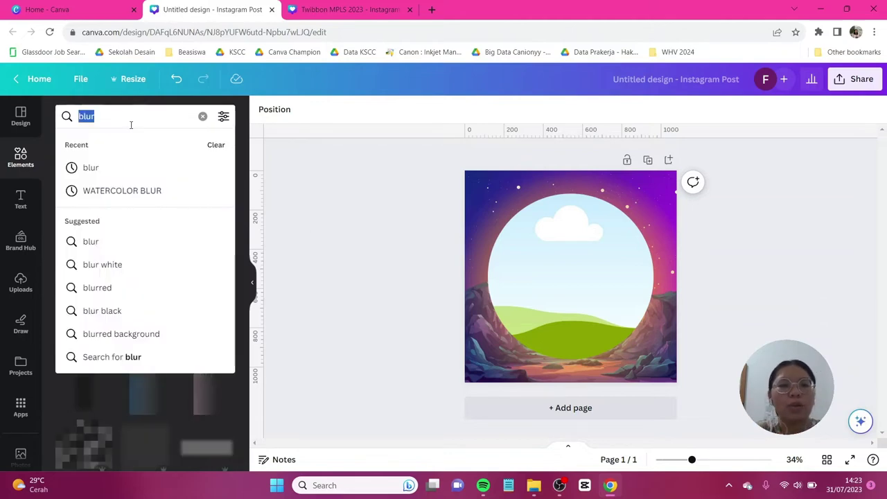
key(BackSpace)
text(long )
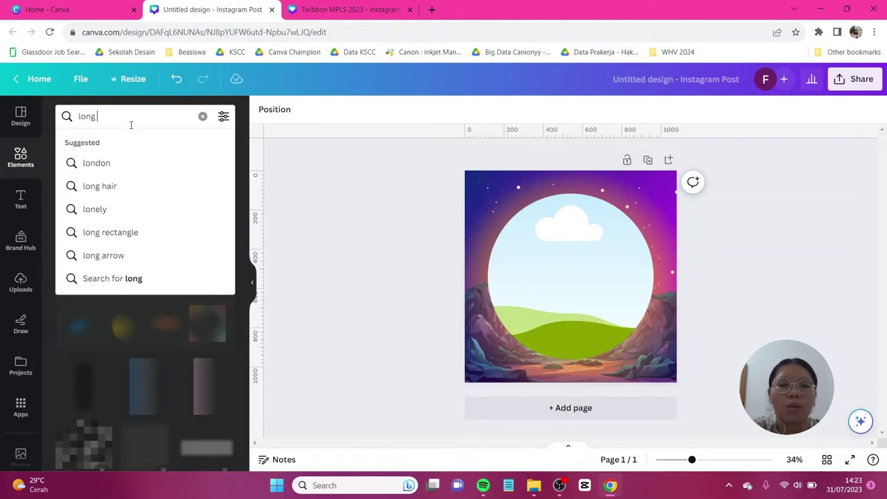
text(banner scroll)
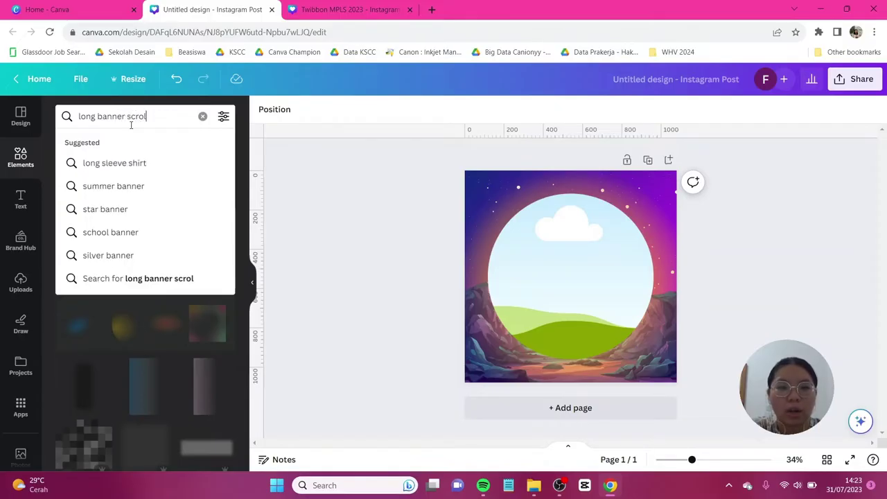
key(Return)
click(76, 239)
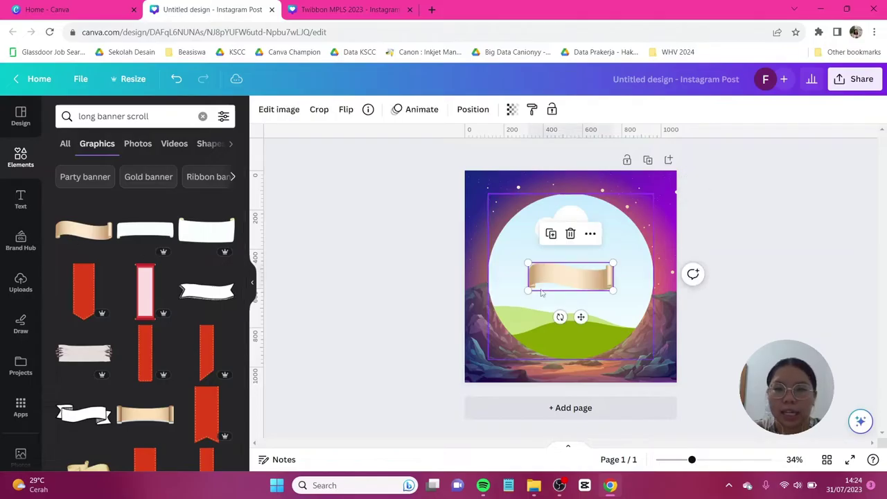
drag(567, 278, 634, 385)
drag(589, 355, 647, 321)
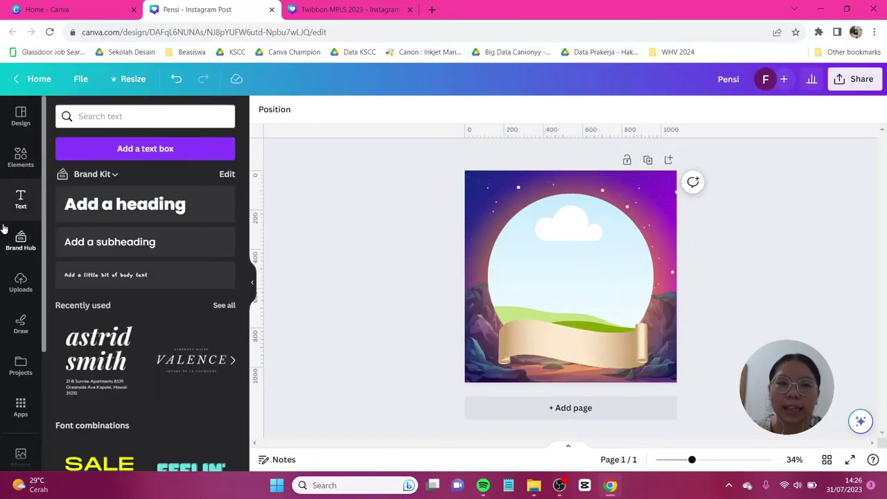
- Add a heading reading "Pensi" and set its font to Cosmic Octo
click(109, 217)
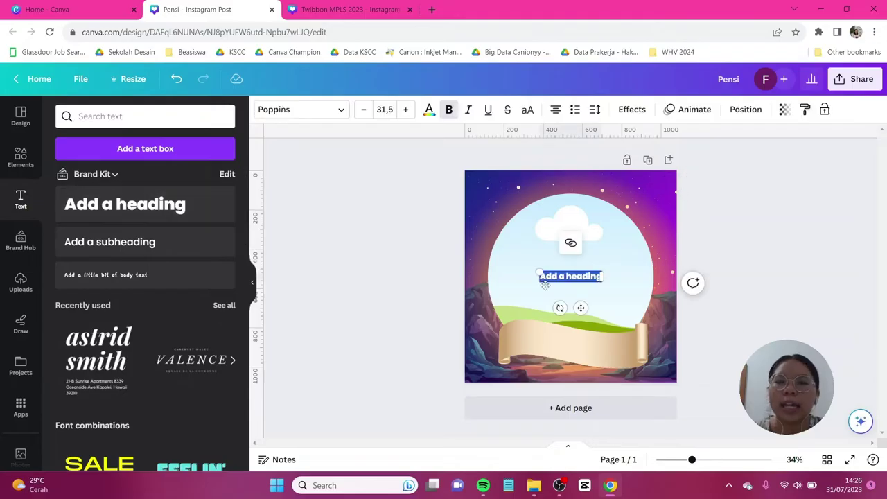
text(Pensi)
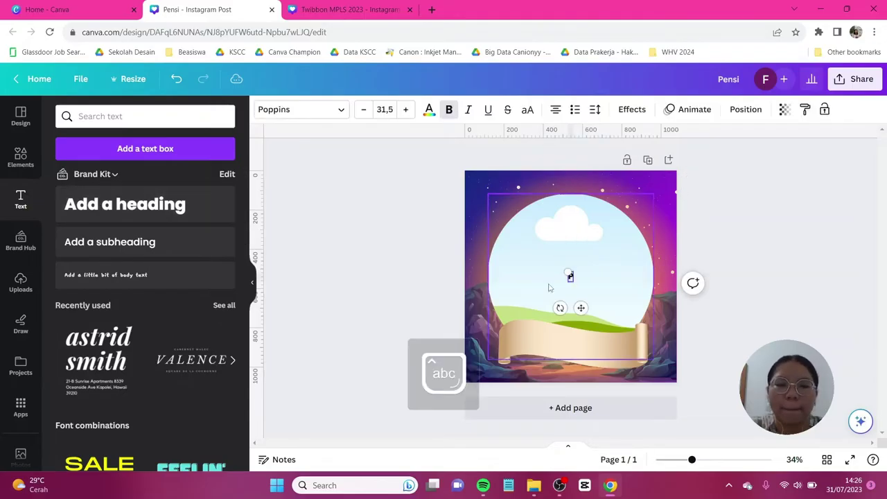
click(286, 111)
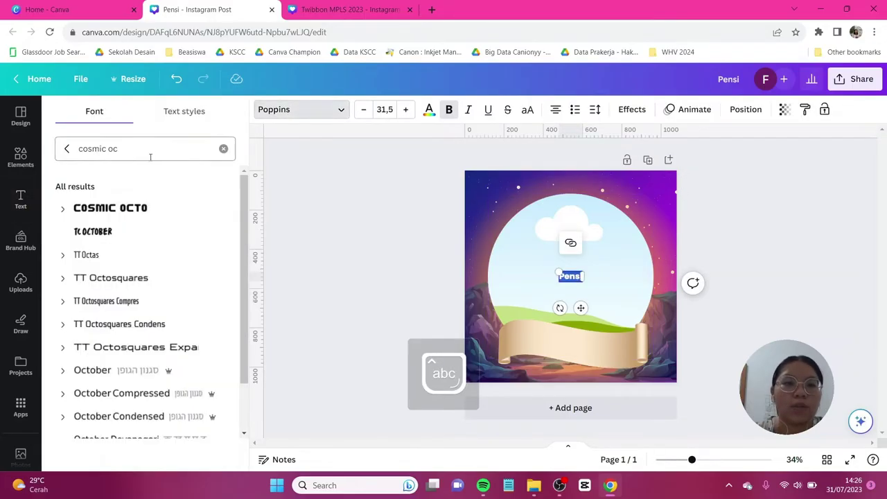
click(104, 208)
- Recolour the Pensi heading to #25288C sampled from the sky, enlarge it to size 59.4 and place it on the scroll's left half
click(429, 110)
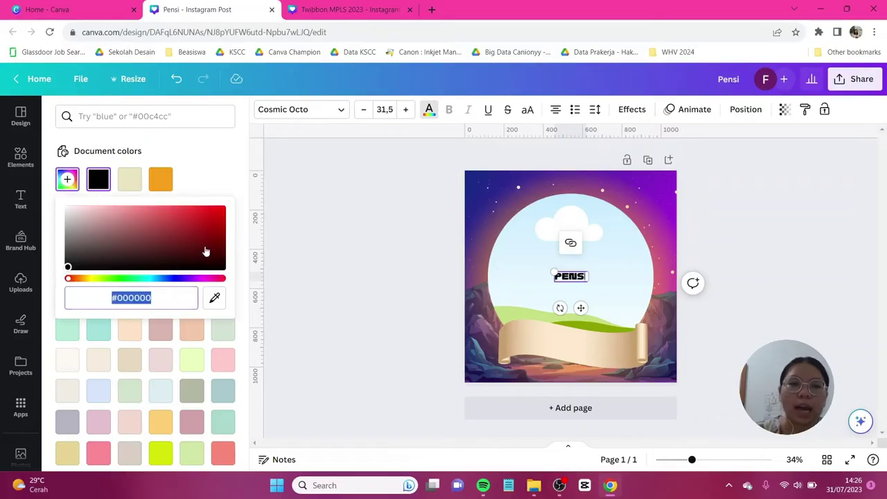
click(218, 304)
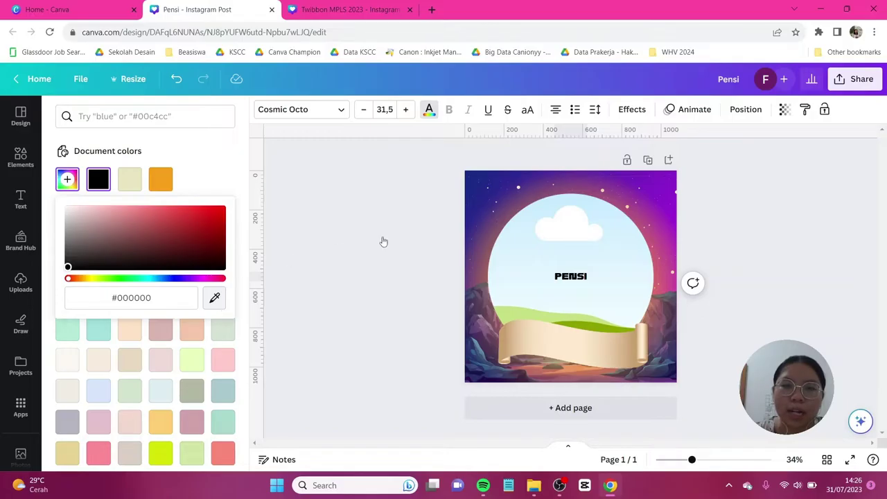
click(483, 195)
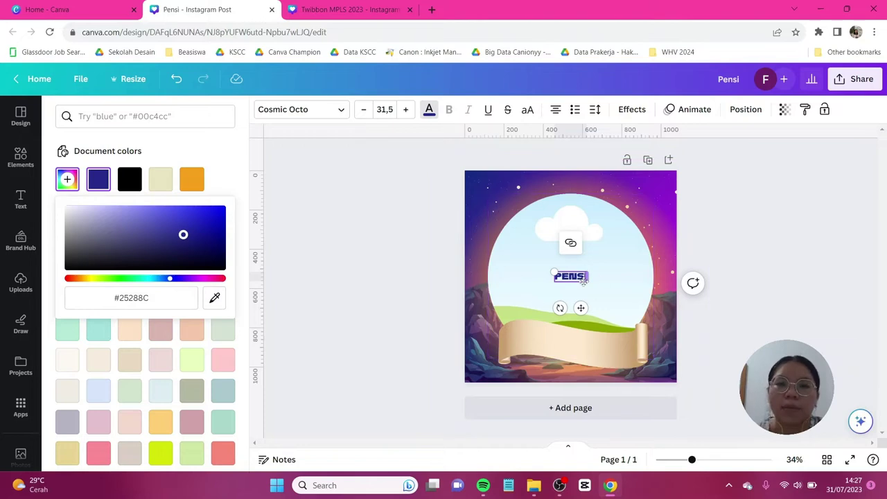
drag(588, 281, 547, 375)
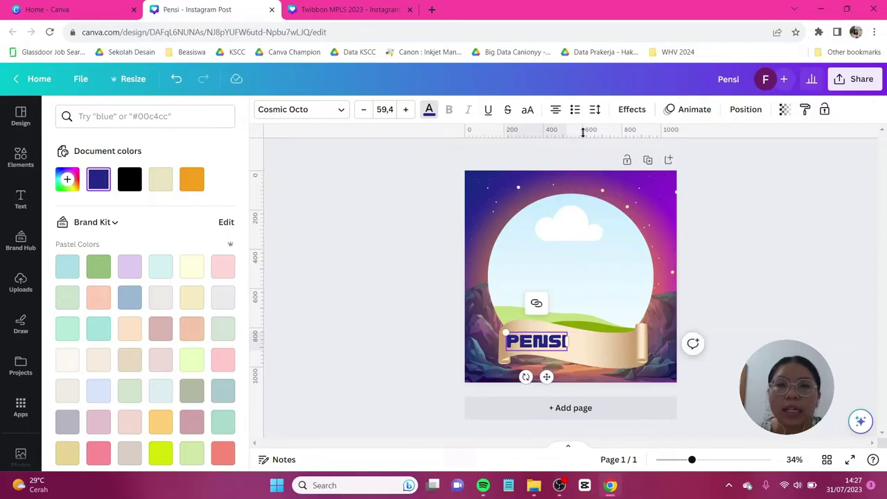
- Apply the Curve shape effect to the Pensi text with a curve of 13 and adjust its placement on the scroll
click(636, 111)
scroll(142, 416, down, 2)
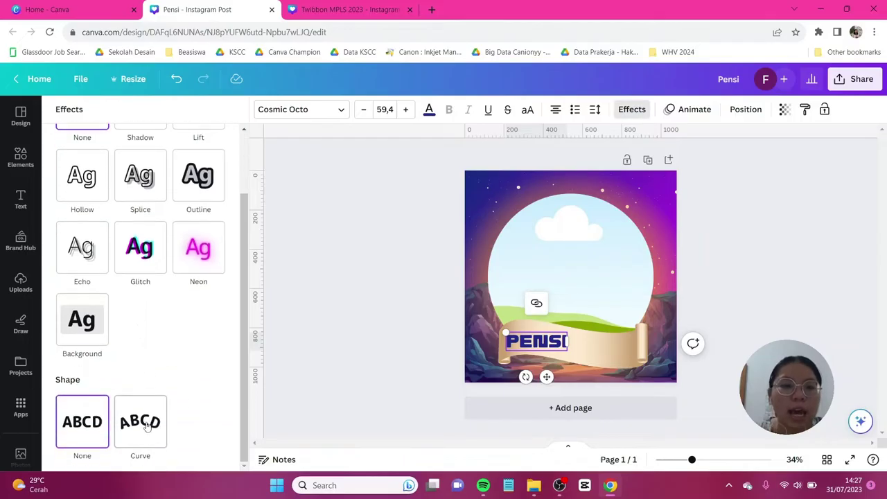
click(146, 424)
scroll(150, 416, down, 1)
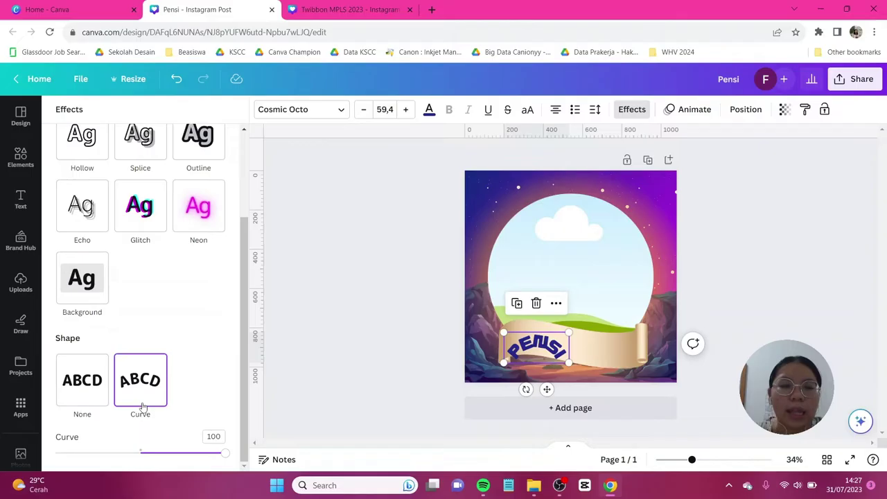
click(152, 454)
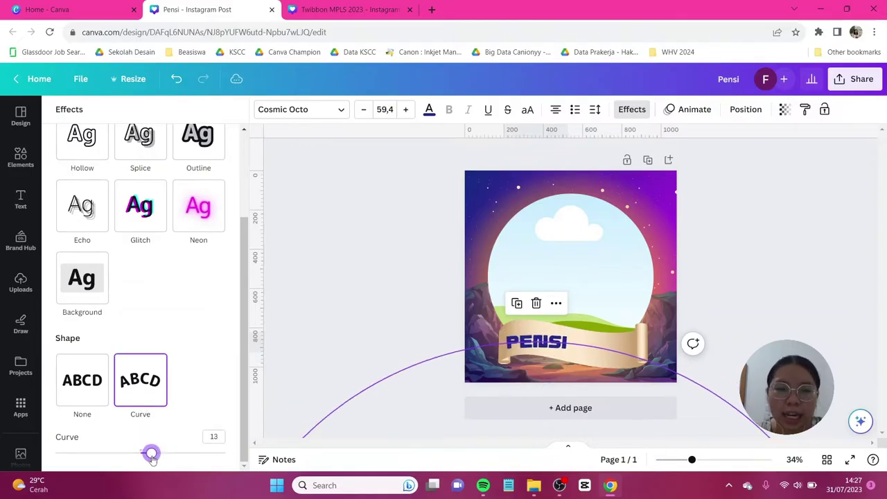
click(368, 307)
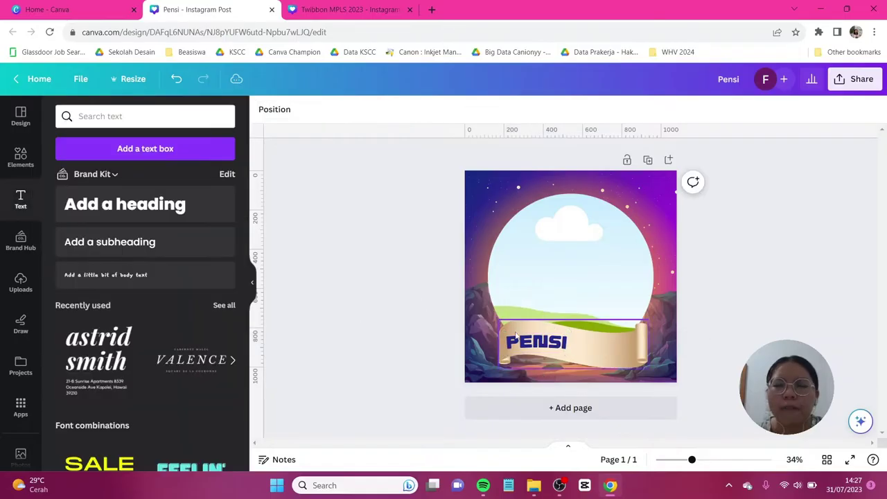
drag(516, 336, 520, 335)
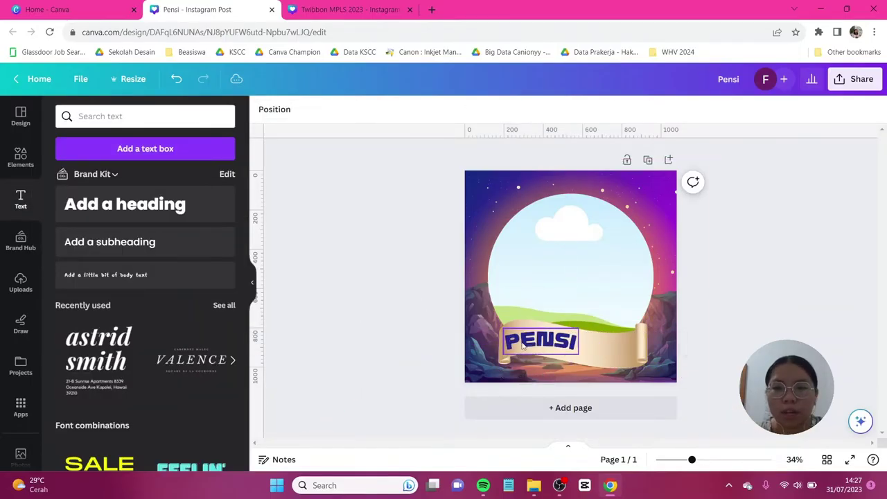
- Duplicate the Pensi text, change the copy to "2023" and place it on the scroll's right half
click(523, 347)
click(548, 343)
click(632, 345)
double_click(568, 356)
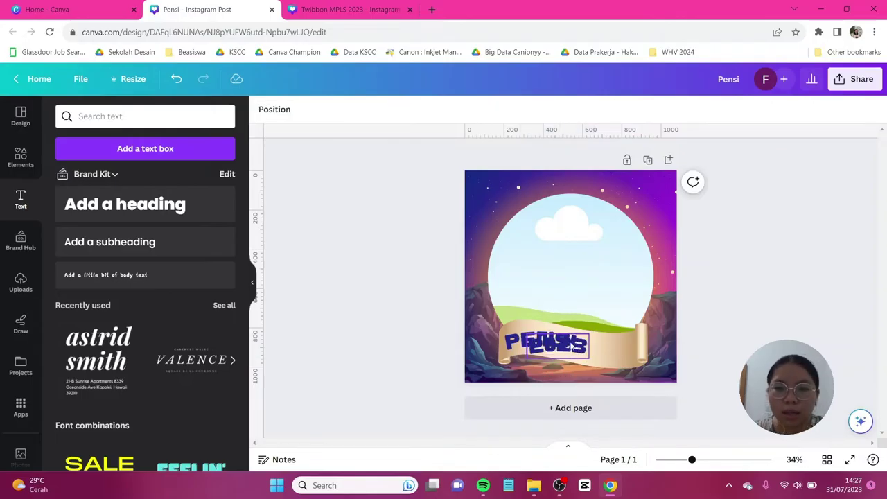
drag(580, 351, 608, 346)
- Give the 2023 text a negative curve so that it sags along the scroll's right half
click(637, 111)
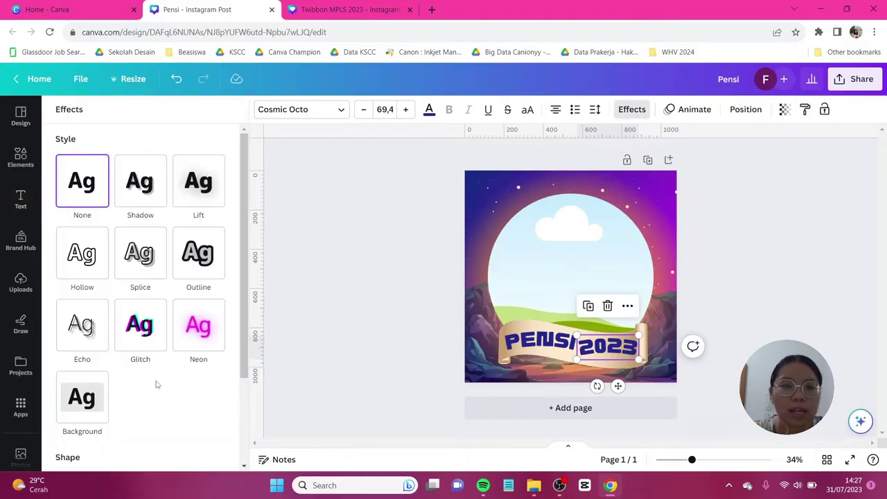
scroll(108, 402, down, 2)
scroll(110, 430, down, 1)
drag(121, 454, 109, 453)
click(754, 339)
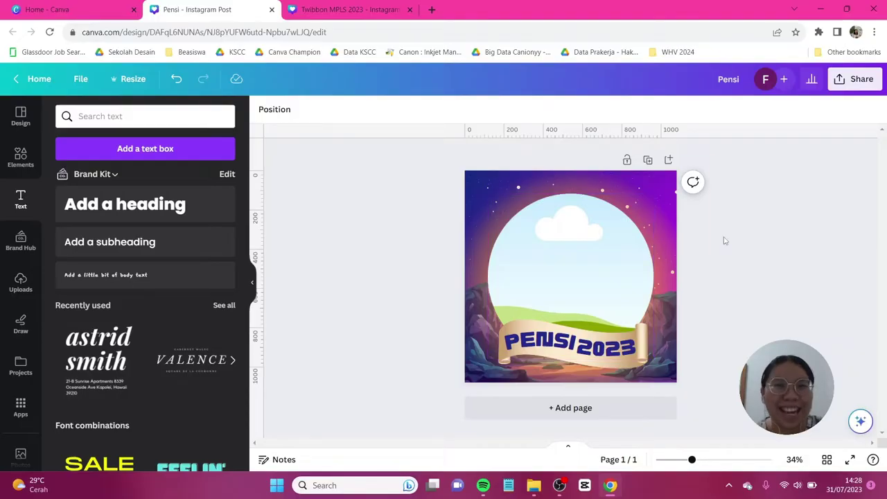
- Add a heading text to the design that reads "We're ready for"
click(144, 208)
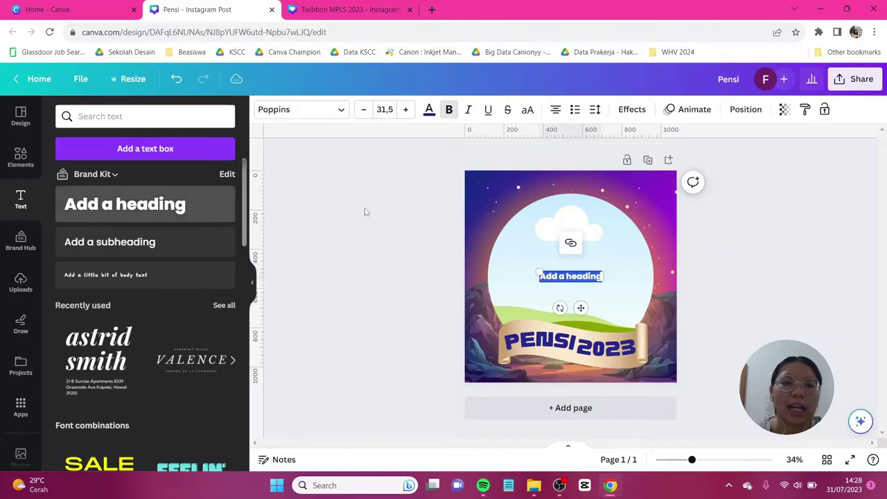
key(Caps_Lock)
text(W)
key(Caps_Lock)
text(e)
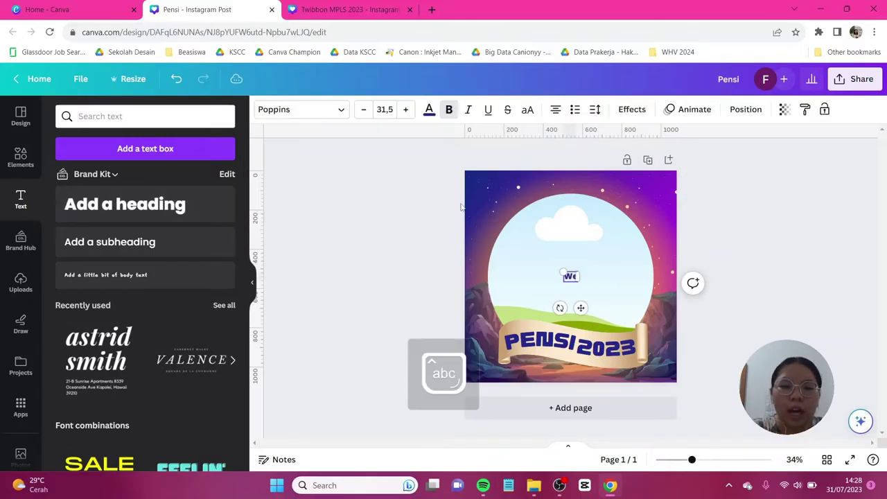
text('re read)
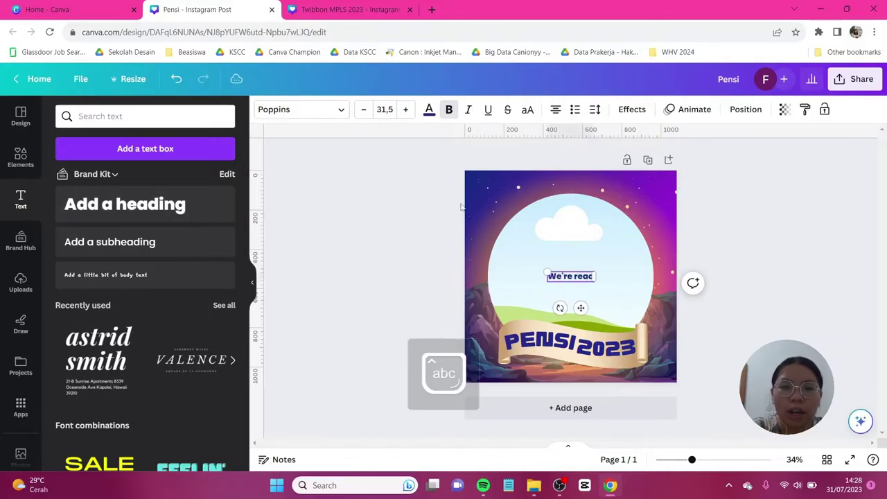
text(y for)
- Set the whole "We're ready for" heading in the Cosmic Octo font and colour it white (#FFFFFF)
key(ctrl+a)
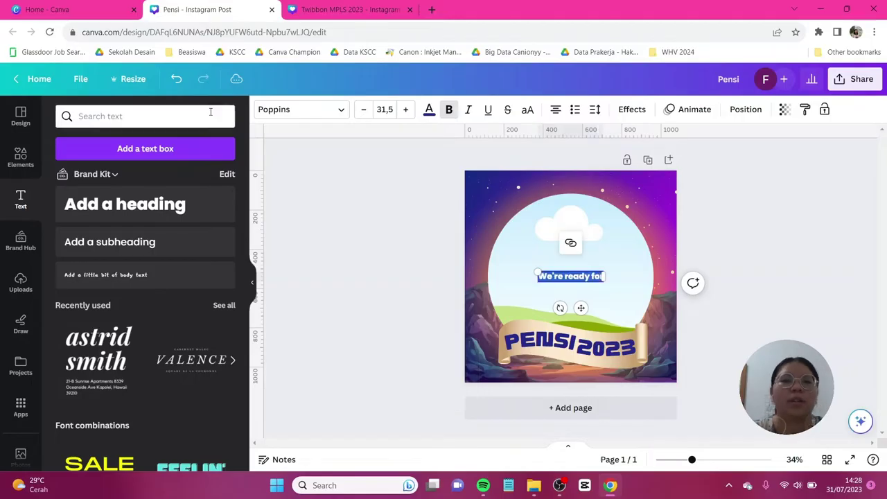
click(285, 109)
click(144, 209)
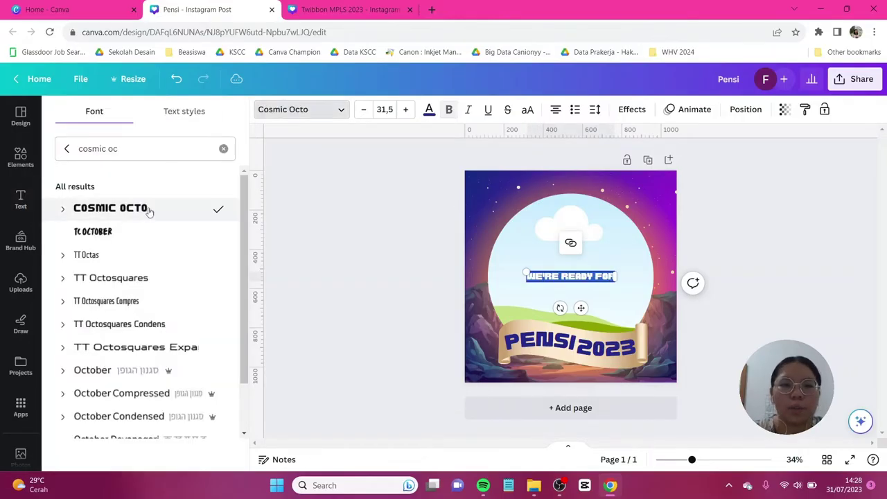
click(429, 109)
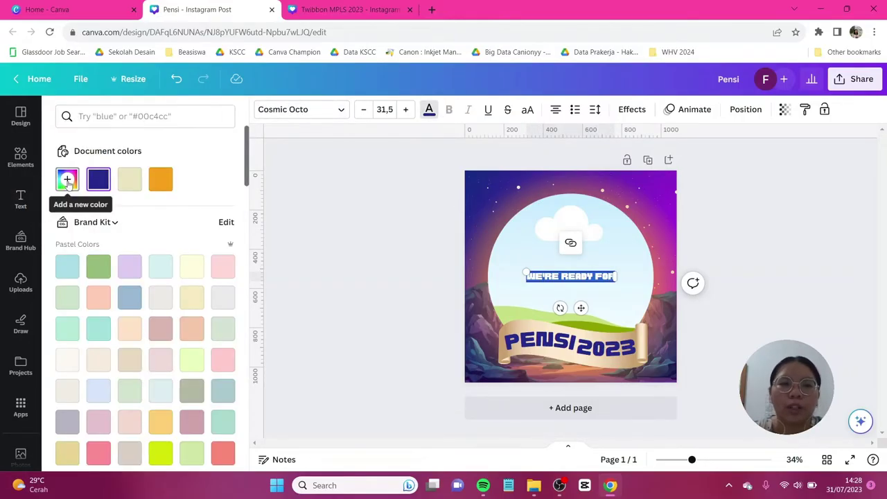
click(67, 180)
text(ffffff)
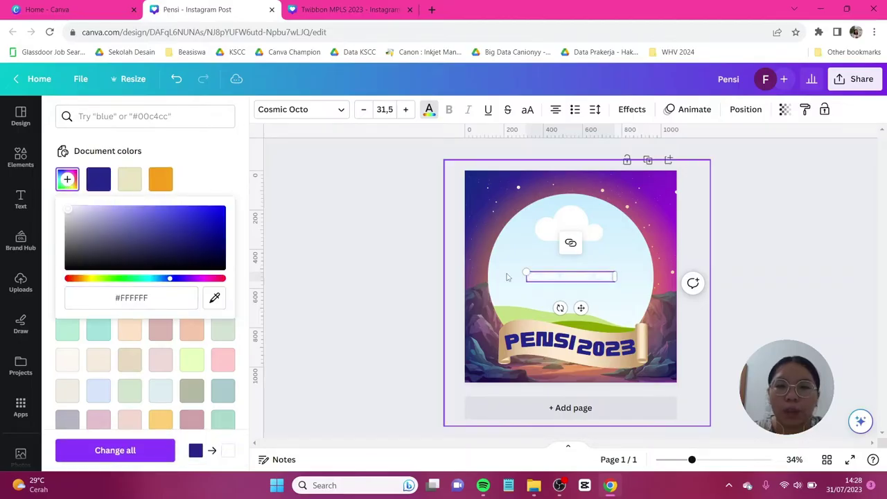
- Move the "We're ready for" heading above the circular frame, enlarge it to size 49.9 and centre it there
drag(571, 277, 573, 187)
click(614, 194)
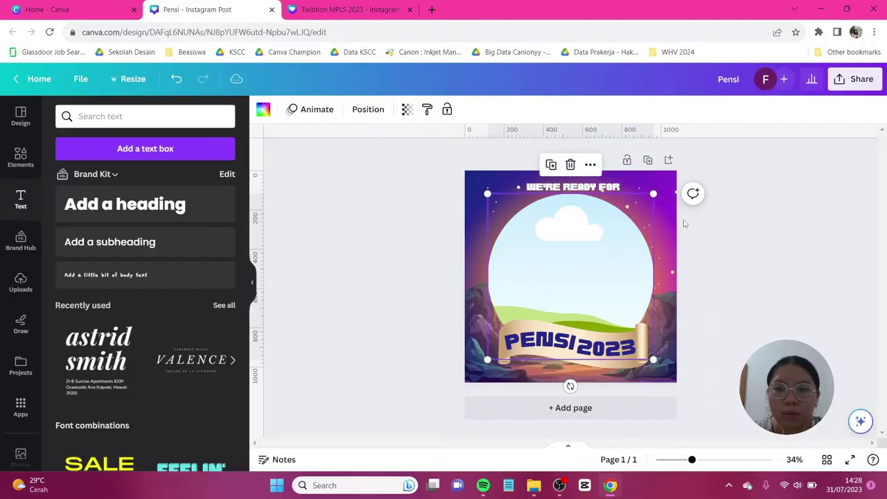
click(614, 194)
drag(627, 195, 697, 226)
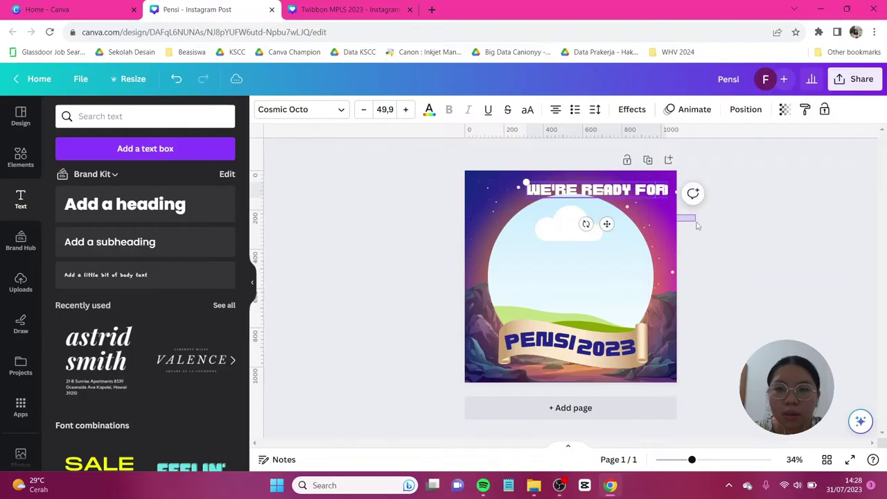
drag(569, 182, 544, 186)
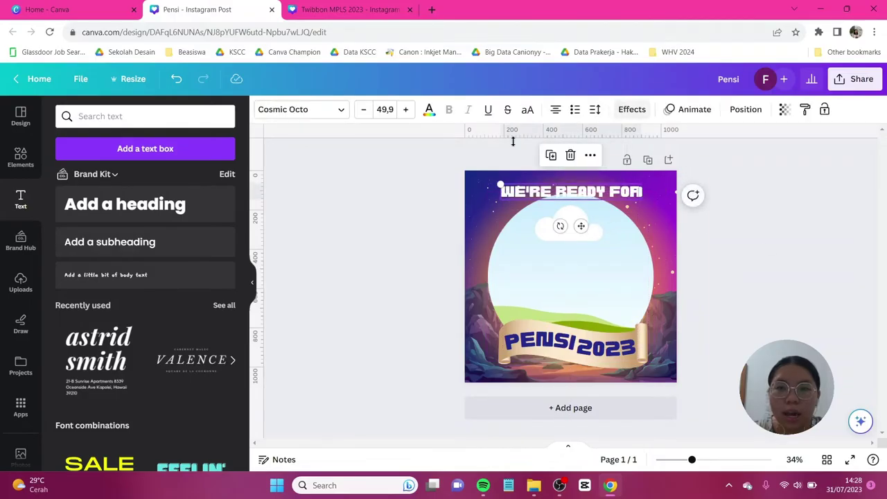
- Apply the Curve shape effect to the "We're ready for" heading with a curve of about 37
click(633, 109)
scroll(149, 407, down, 2)
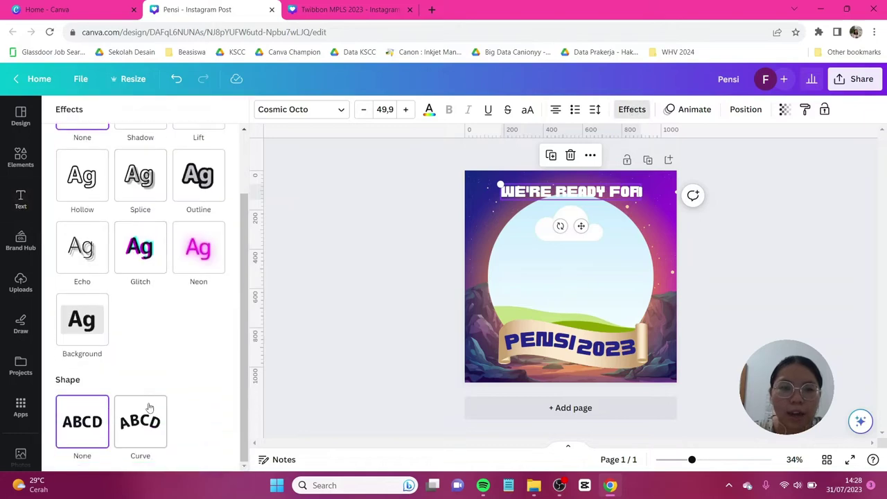
click(148, 408)
scroll(132, 416, down, 1)
mouse_move(175, 454)
mouse_down()
mouse_move(158, 454)
mouse_move(172, 457)
mouse_up()
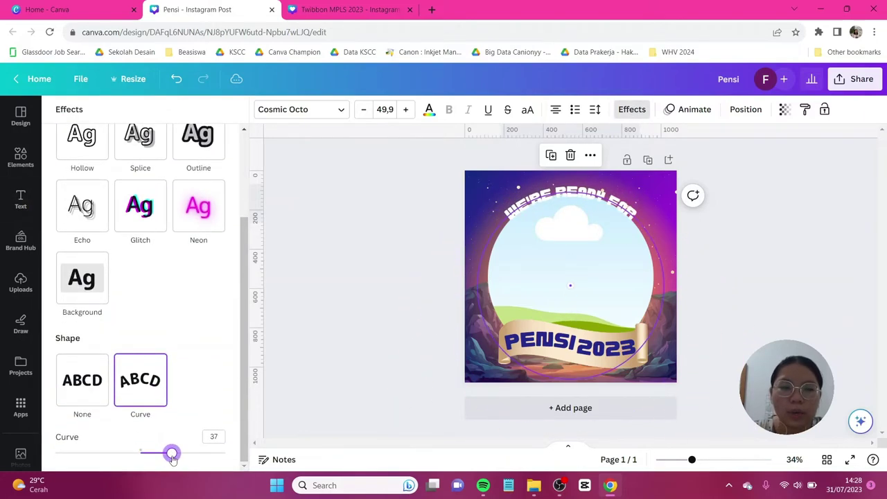
click(569, 247)
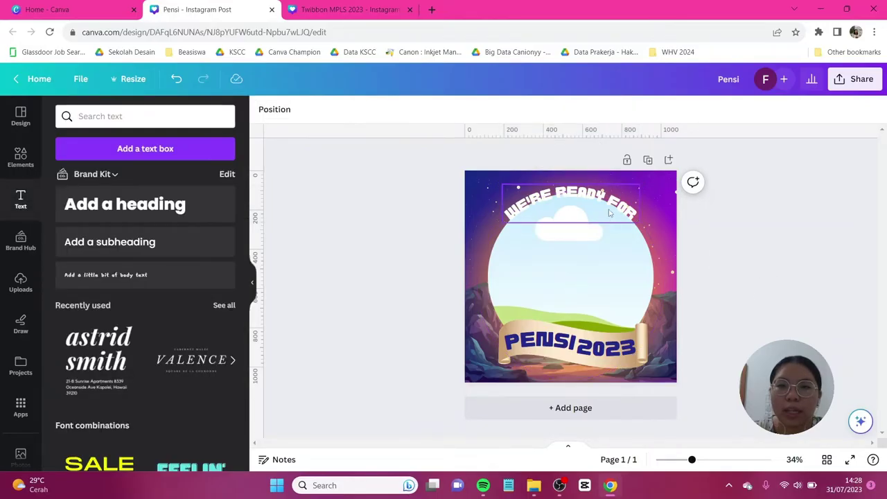
- Enlarge the curved heading and shrink the circular frame slightly so that the text arches around the frame's upper edge
double_click(609, 212)
click(751, 252)
click(610, 198)
click(757, 274)
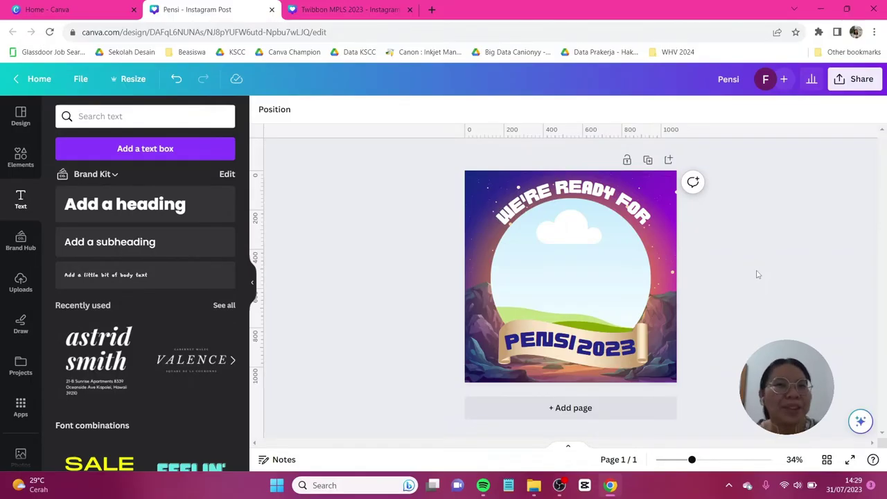
- Search the graphics for "colorful meteor" and place the yellow flaming meteor on the design's right edge beside the frame
click(20, 158)
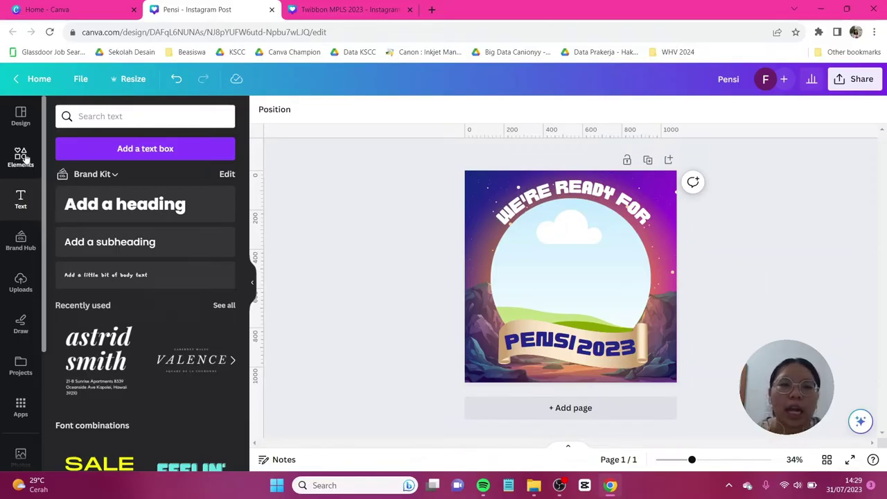
click(145, 117)
key(ctrl+a)
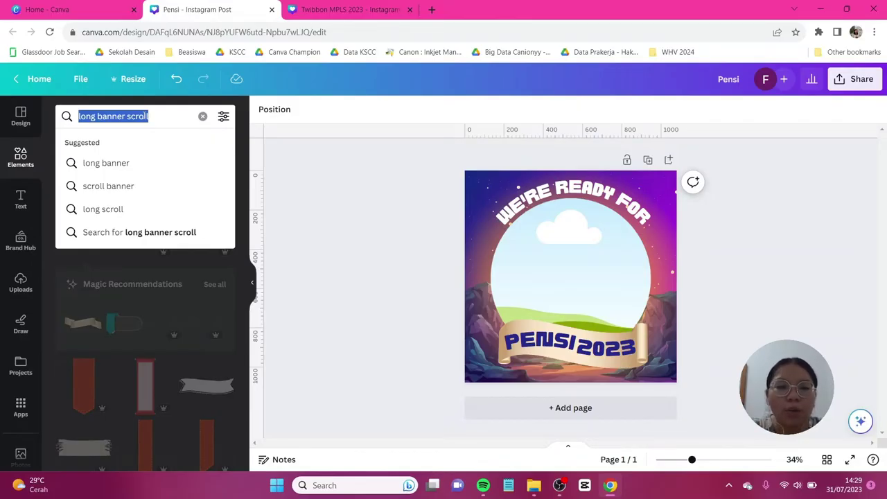
text(colorful)
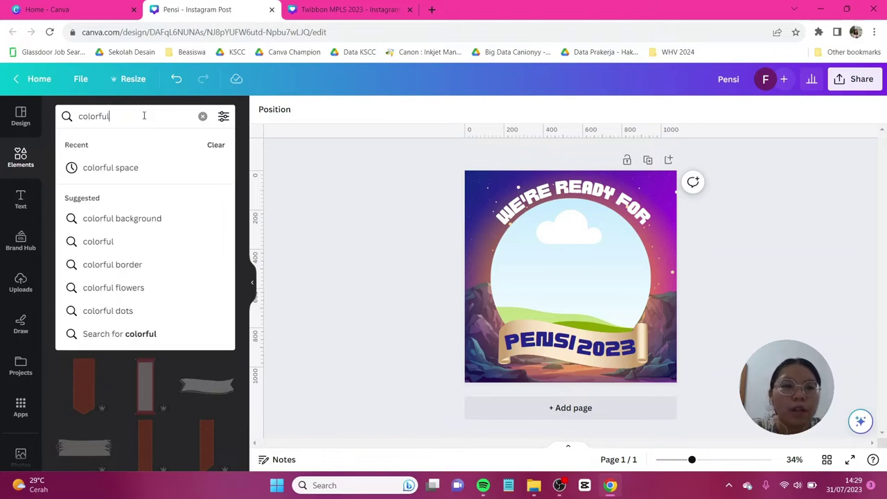
text( meteor)
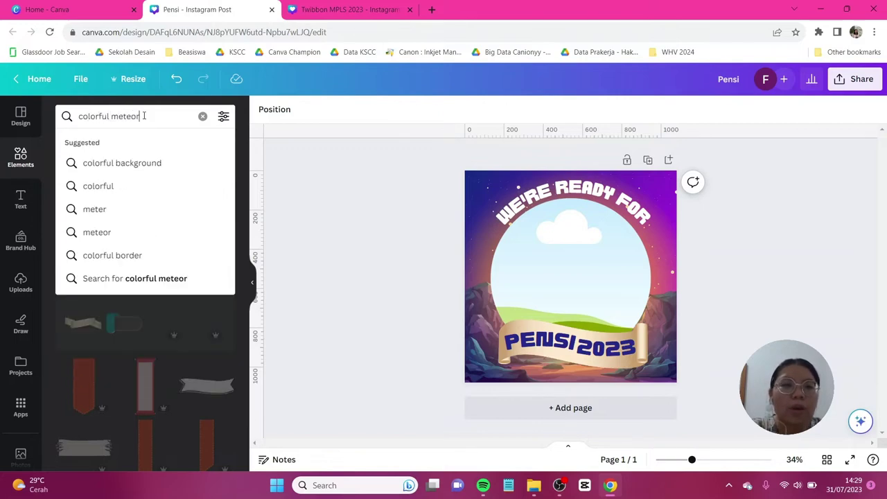
key(Return)
click(81, 239)
drag(562, 291, 662, 277)
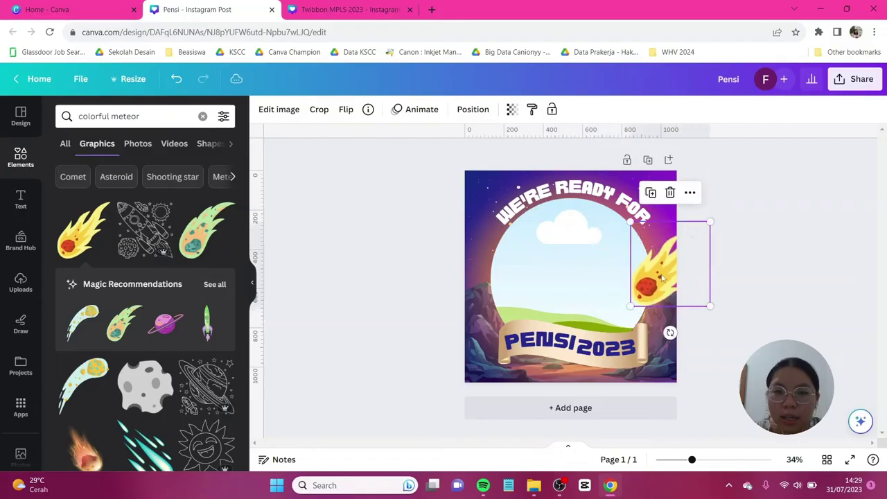
click(745, 311)
- Search the graphics for "watercolor outer space" and place a small girl in a teal UFO above the scroll's left end
click(144, 111)
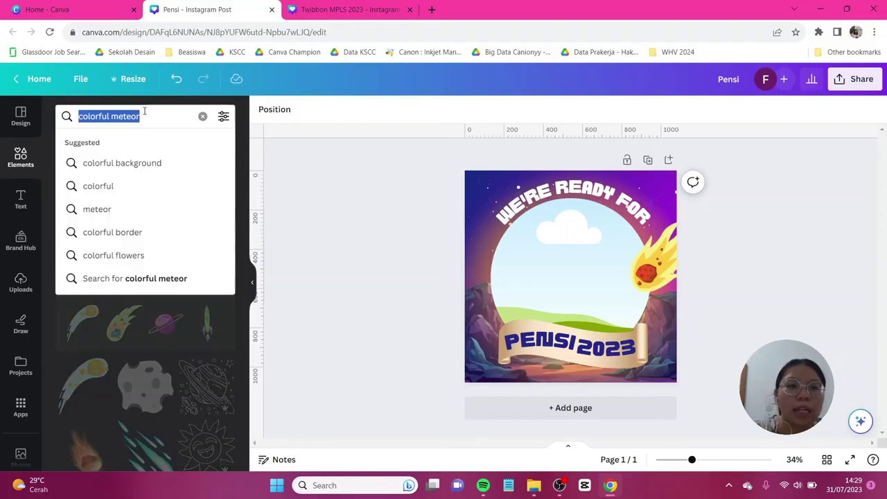
text(water)
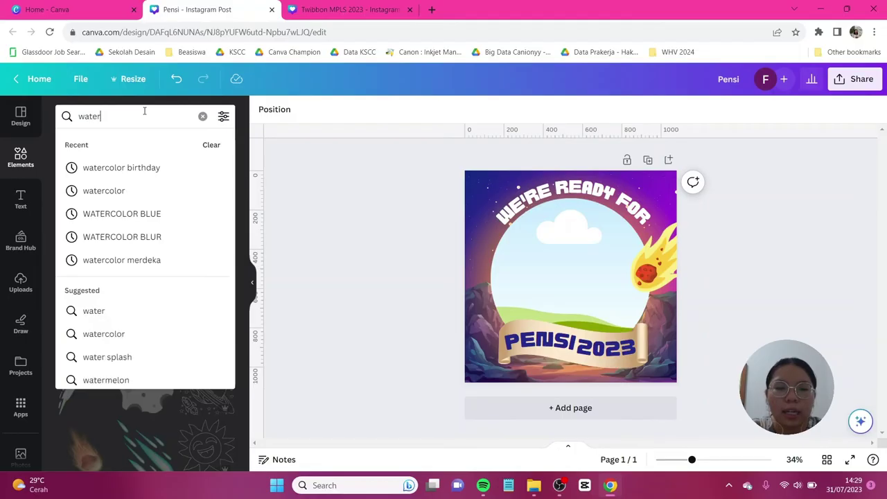
text(color outer space)
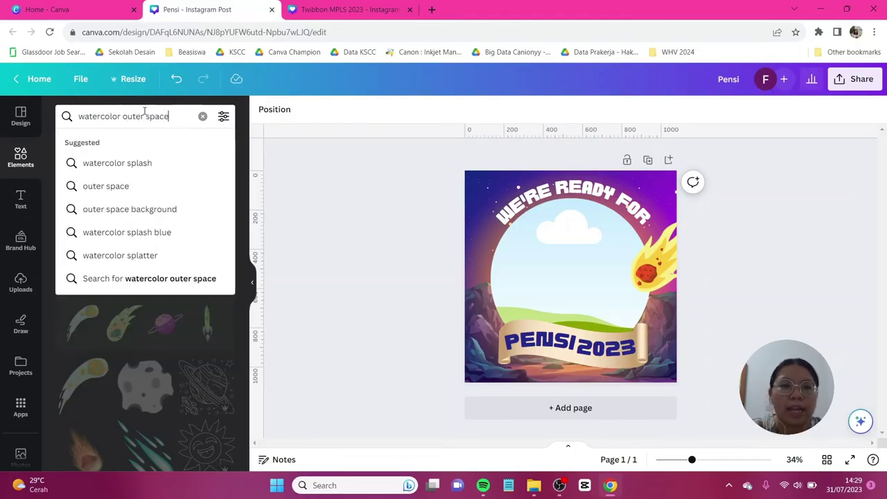
key(Return)
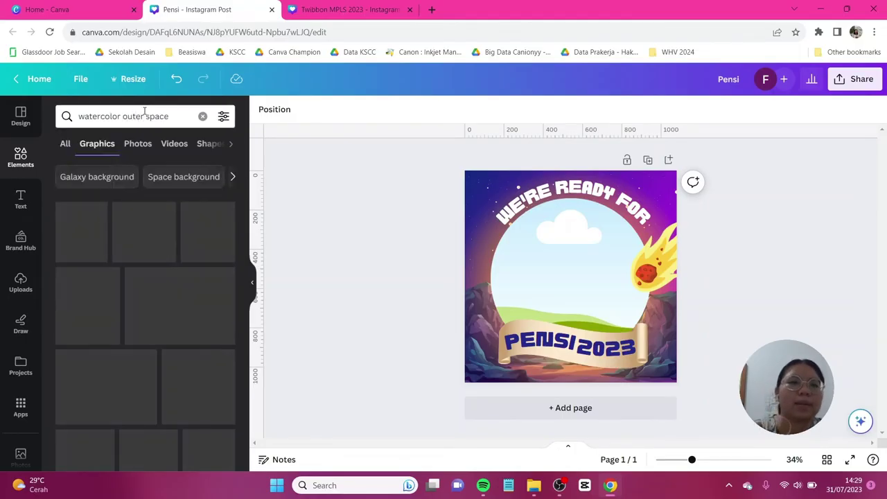
scroll(175, 320, down, 5)
scroll(176, 324, down, 1)
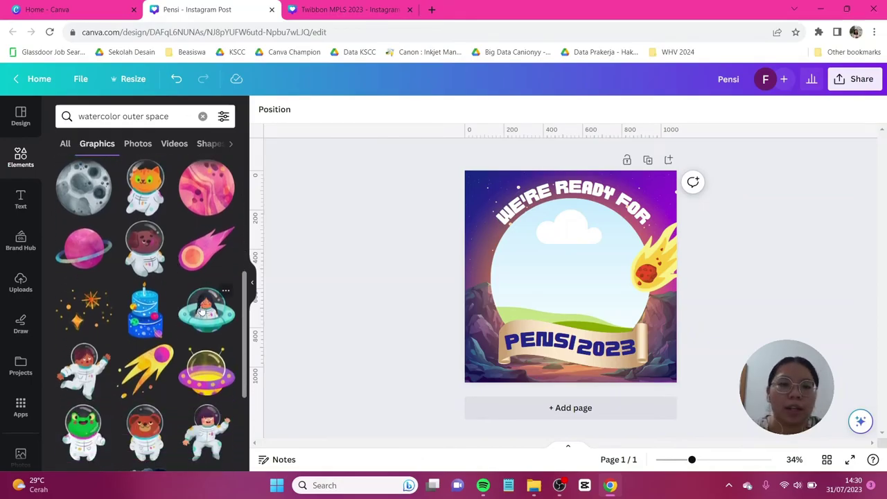
click(200, 308)
drag(655, 206, 494, 310)
- Add the dog astronaut graphic, shrink it, place it at the scroll's right end and flip it horizontally
scroll(146, 291, down, 2)
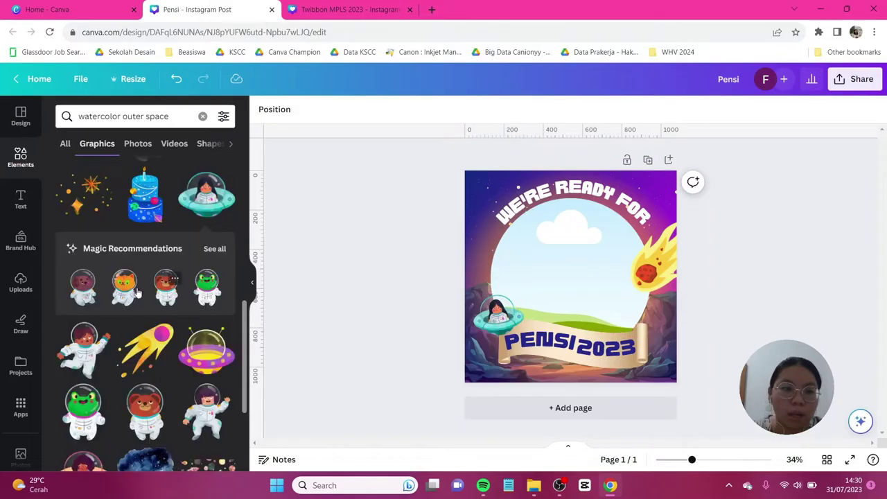
click(83, 287)
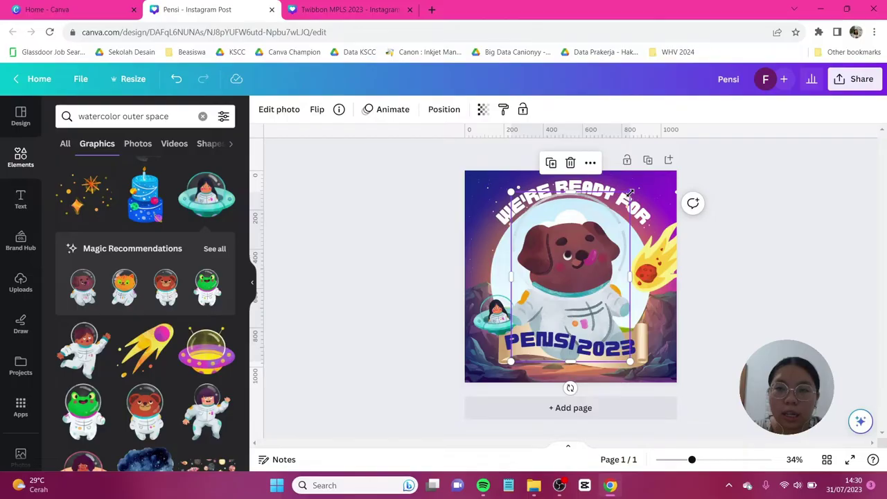
drag(630, 189, 535, 331)
drag(527, 350, 656, 338)
click(317, 110)
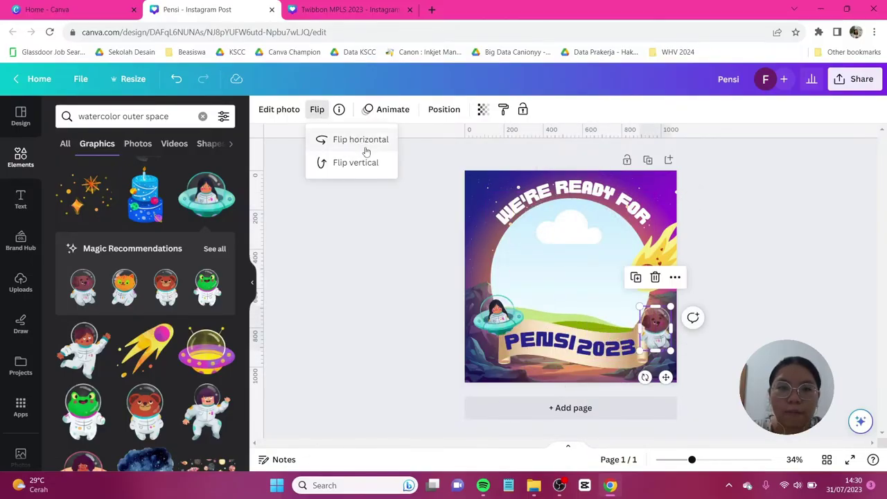
click(365, 141)
click(365, 141)
- Add the grey asteroids graphic, crop it to one rock on the design's left edge and place a copy in the upper-right corner
scroll(158, 307, up, 2)
scroll(159, 307, up, 4)
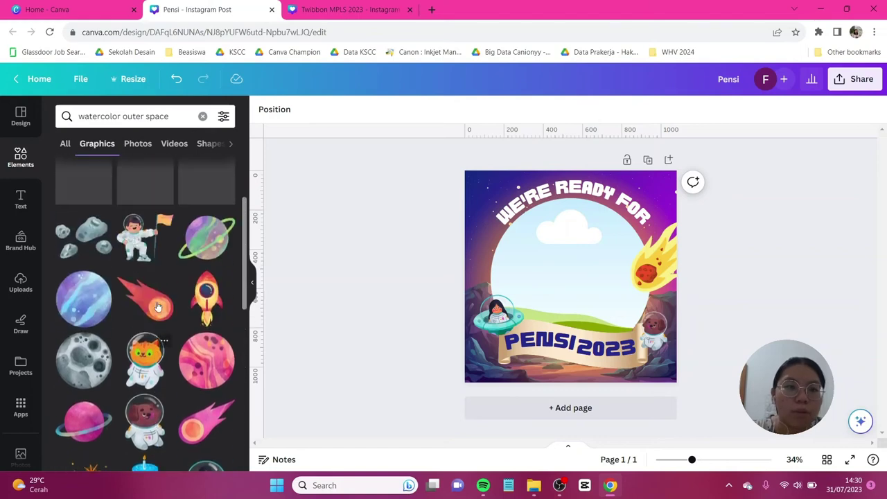
click(96, 299)
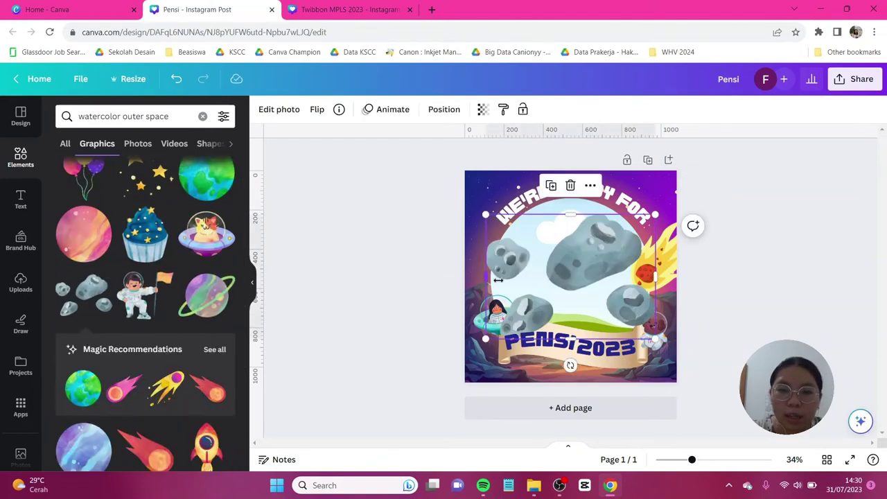
drag(486, 277, 542, 276)
drag(596, 278, 674, 197)
click(446, 199)
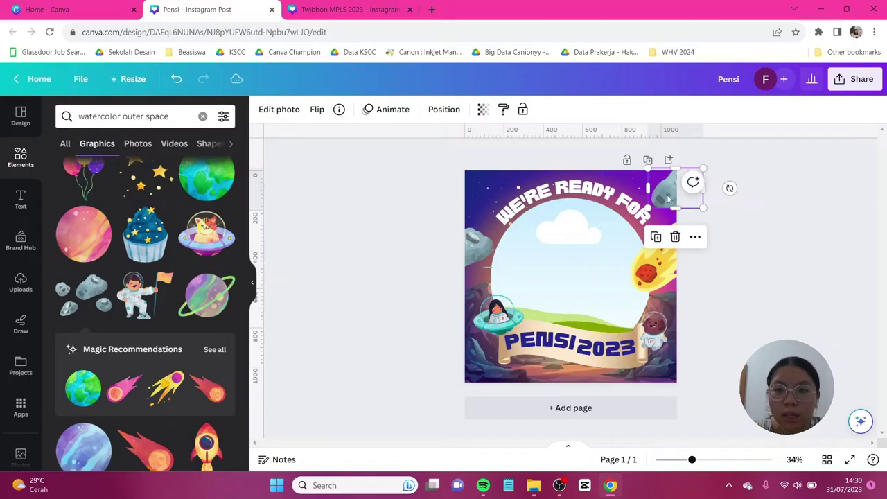
- Crop the upper-right asteroid copy down to its single small rock and keep it small beside the curved heading's end
double_click(667, 192)
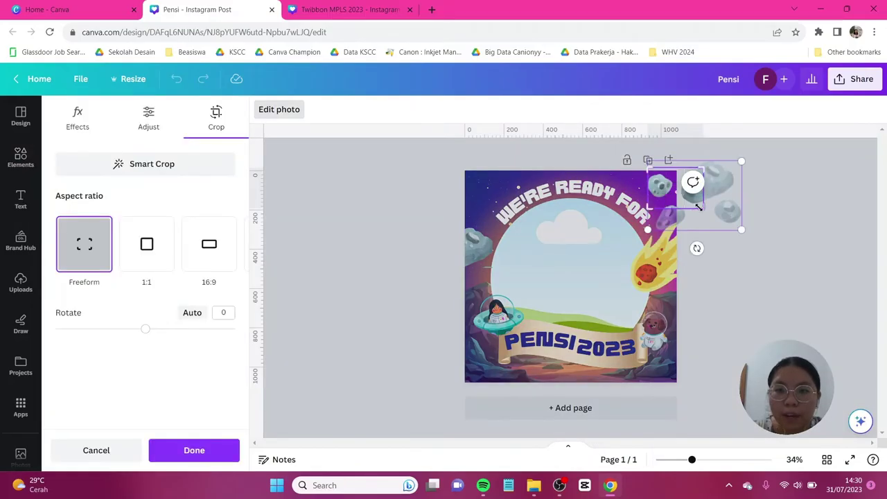
mouse_move(702, 207)
mouse_down()
mouse_move(678, 203)
mouse_move(683, 188)
mouse_move(693, 200)
mouse_up()
key(Return)
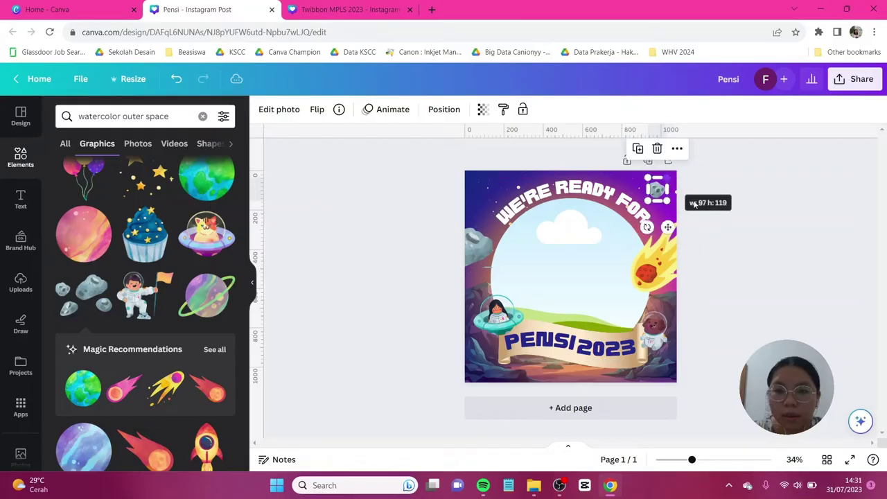
key(ctrl+z)
- Add the rocket graphic, tilt it towards the heading on the left edge and move the large rock to the upper-left corner
scroll(208, 323, down, 2)
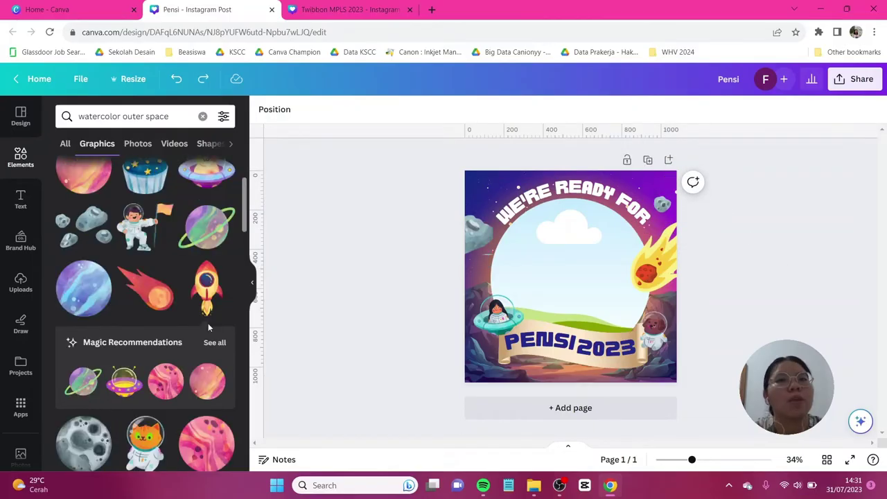
click(206, 286)
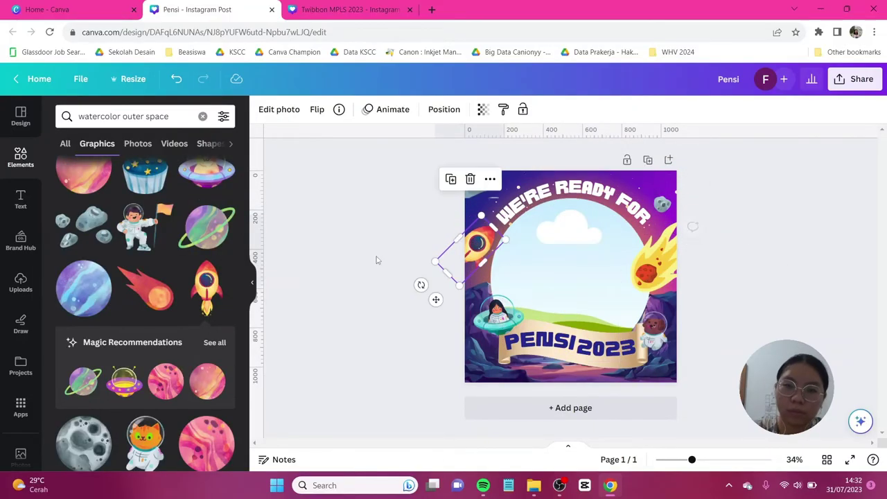
click(377, 259)
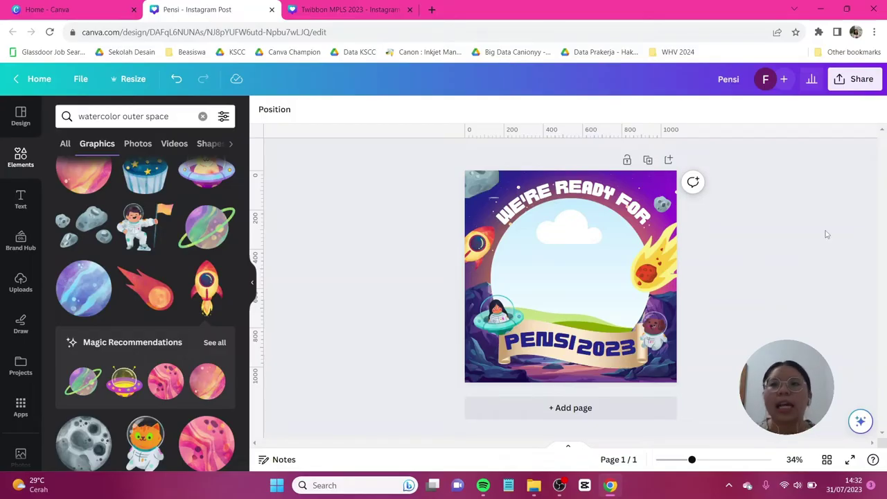
- Copy a template link for the Pensi design from all of its sharing options and close the sharing settings
click(859, 81)
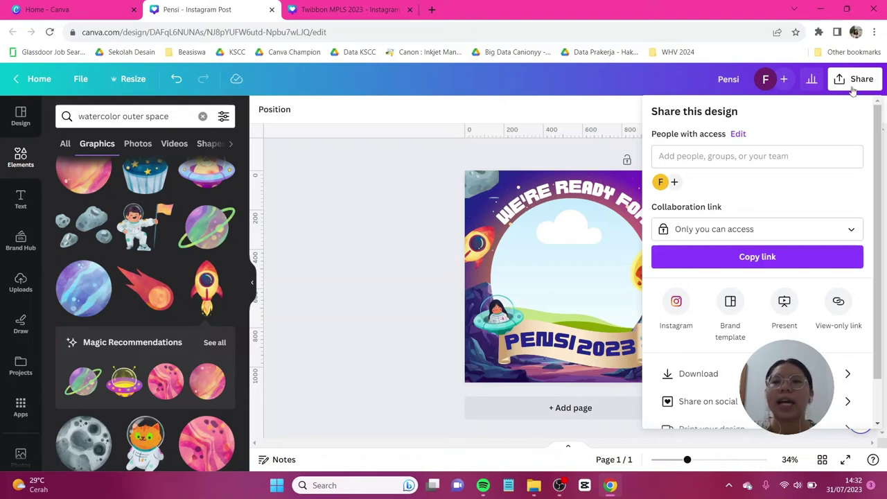
scroll(763, 255, down, 2)
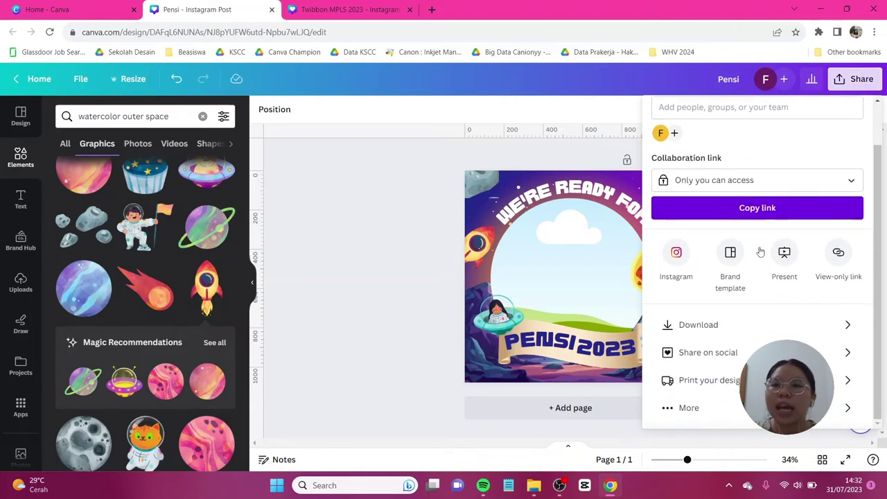
click(720, 408)
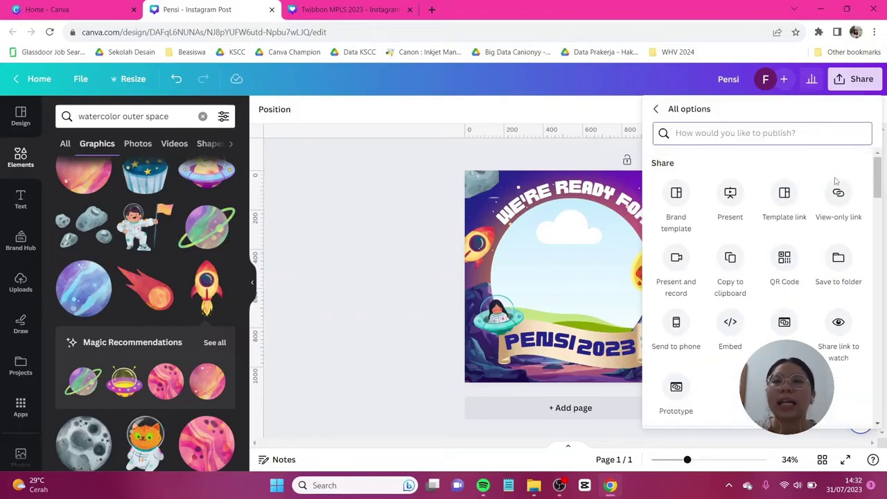
click(784, 193)
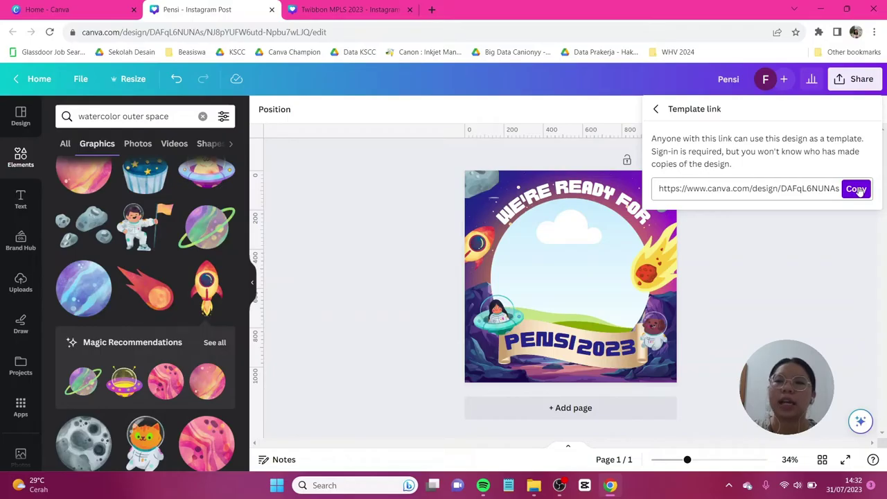
click(858, 190)
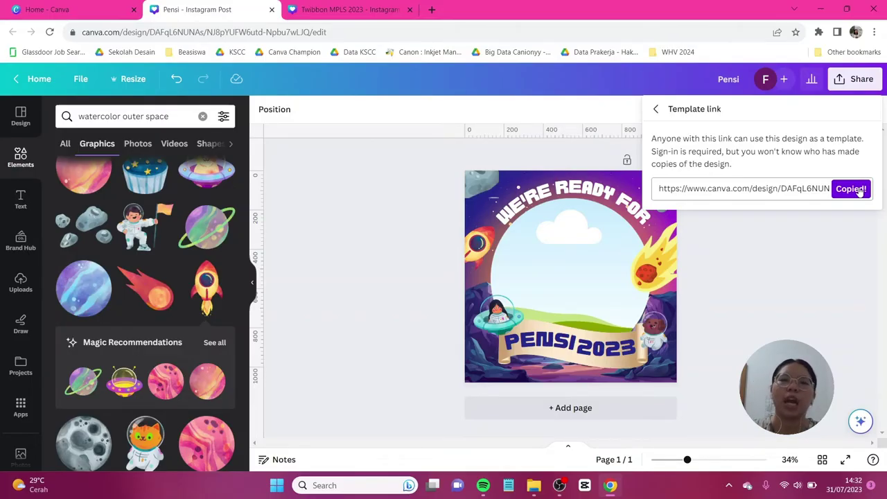
click(700, 292)
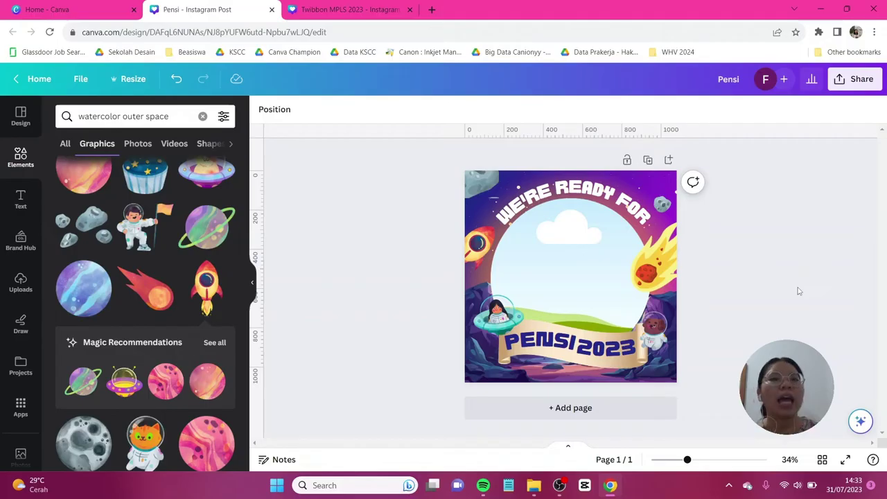
- Fill the circular photo frame with the solid bright green #00FF12 in place of its landscape placeholder and deselect it
click(563, 278)
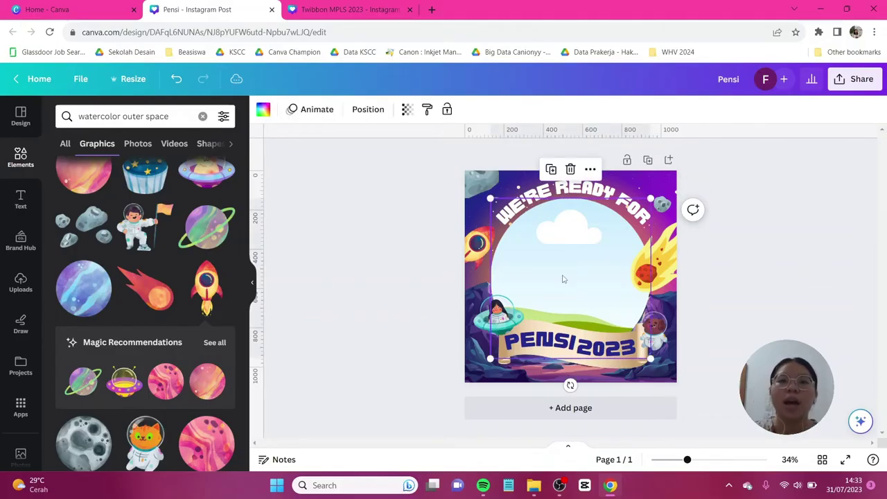
click(264, 112)
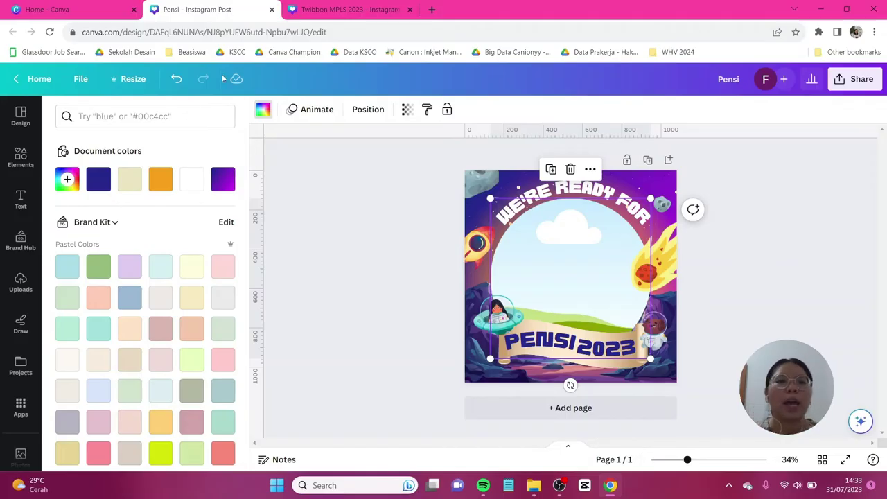
click(68, 180)
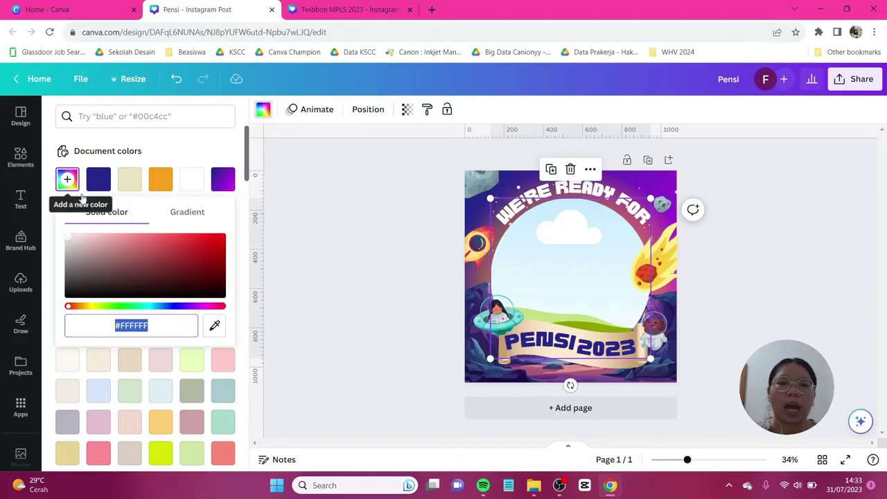
click(169, 245)
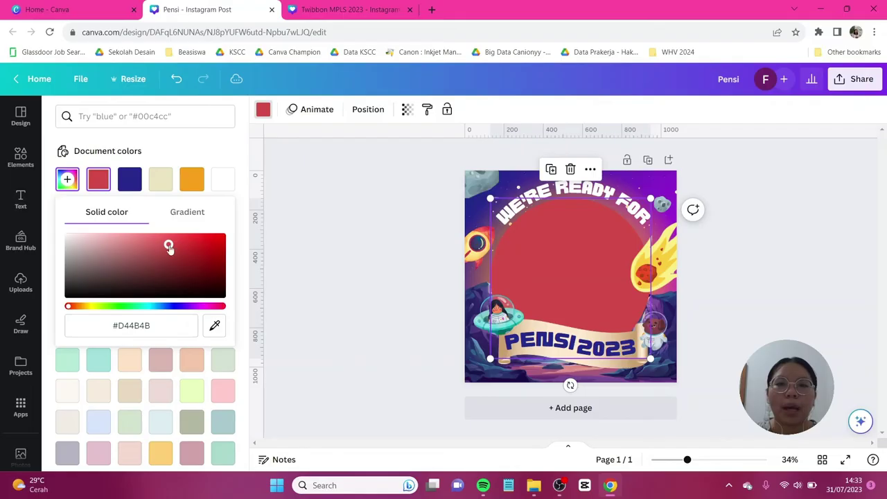
click(122, 306)
click(199, 237)
key(Escape)
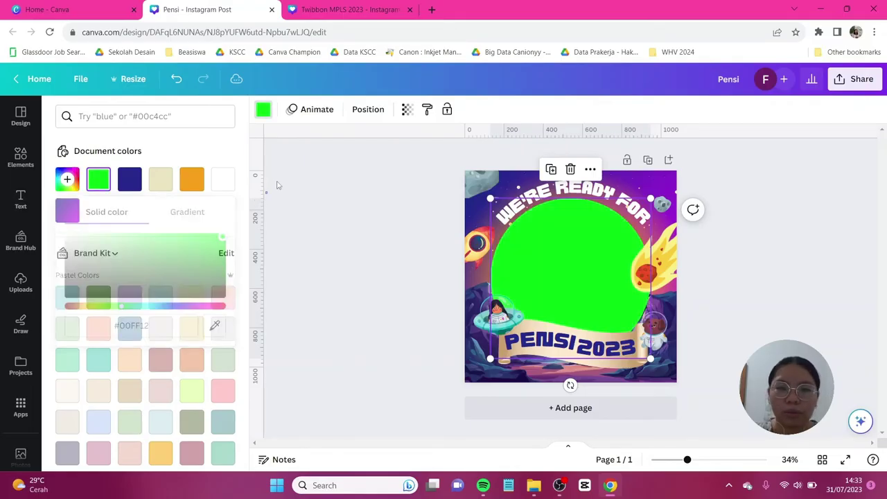
click(402, 252)
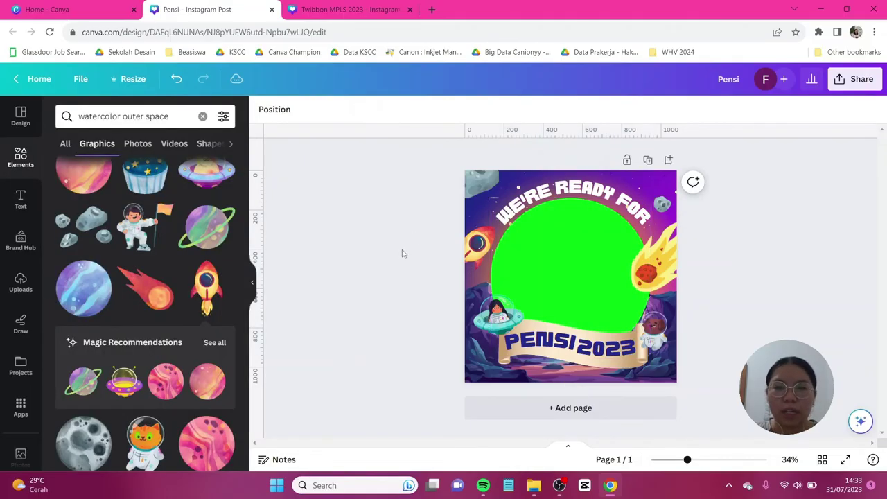
- Download the Pensi design as a PNG at size 1, 1,080 × 1,080 px
click(860, 82)
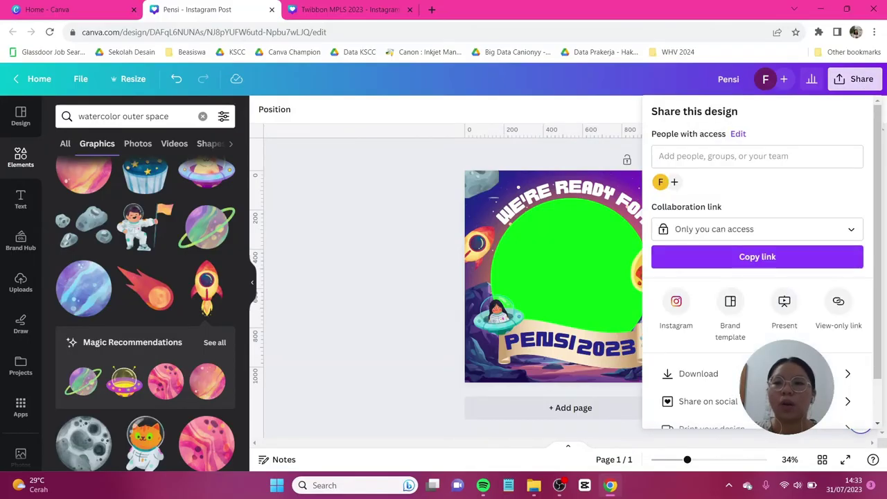
click(691, 373)
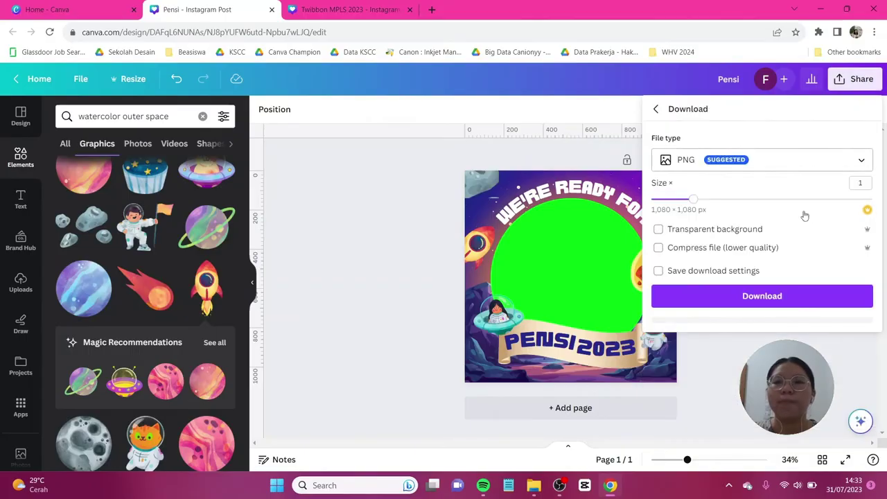
click(816, 305)
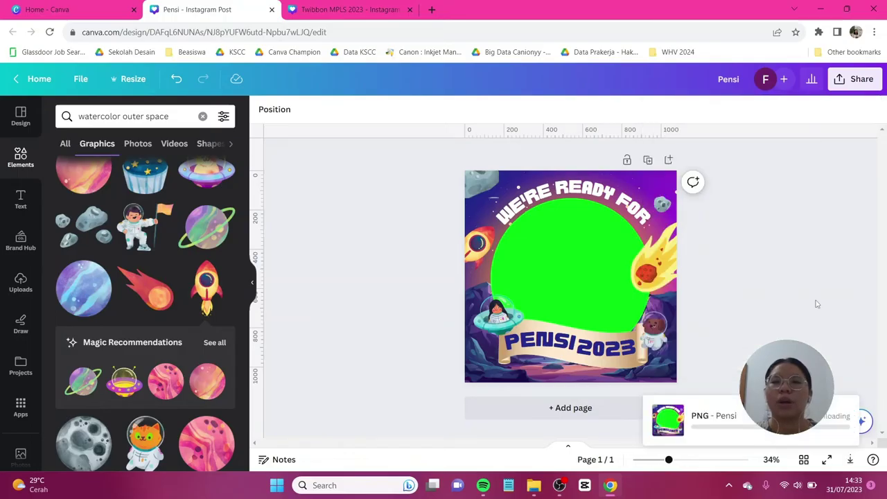
- Find Photopea through a Google search in a new browser tab and open the downloaded Pensi PNG in it
click(432, 9)
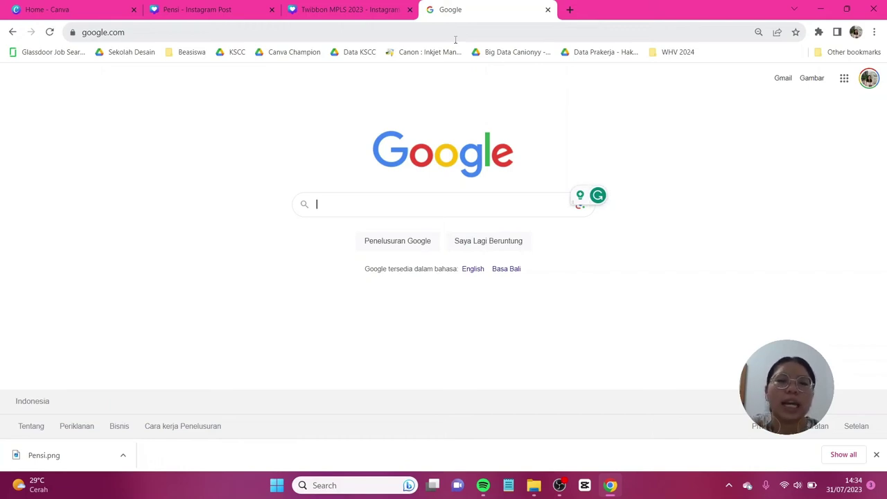
text(photopea)
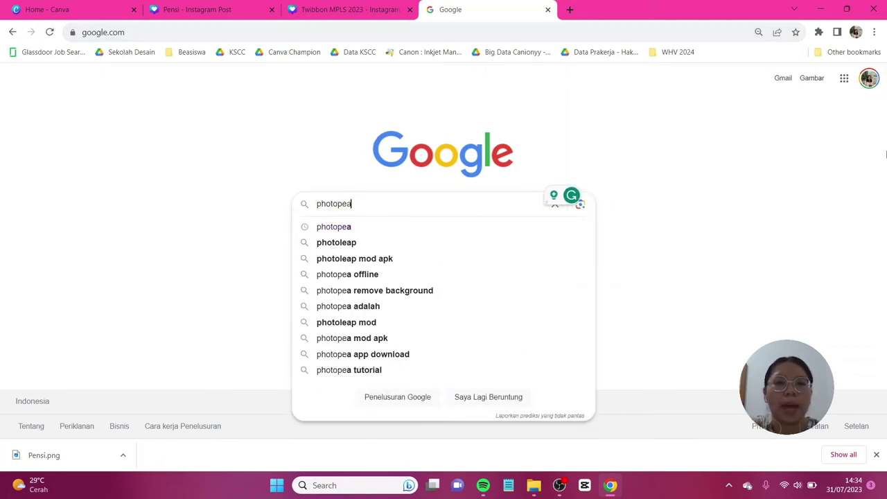
key(Return)
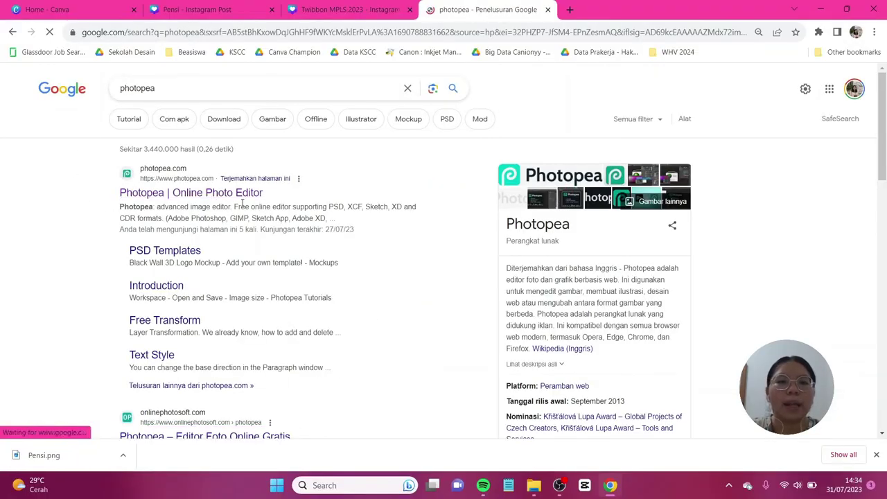
click(201, 194)
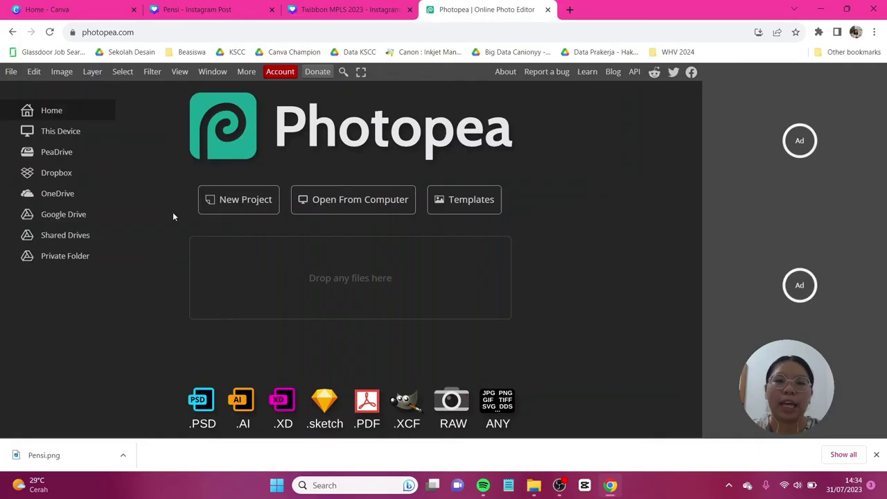
click(354, 204)
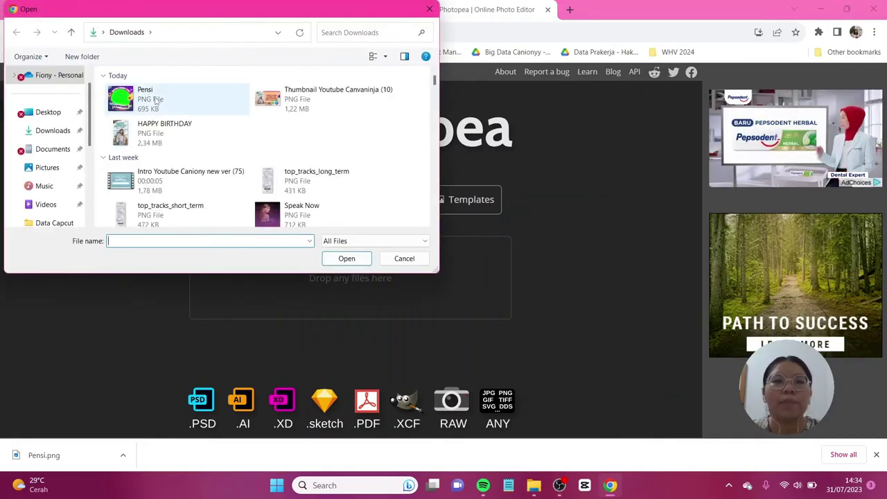
click(156, 102)
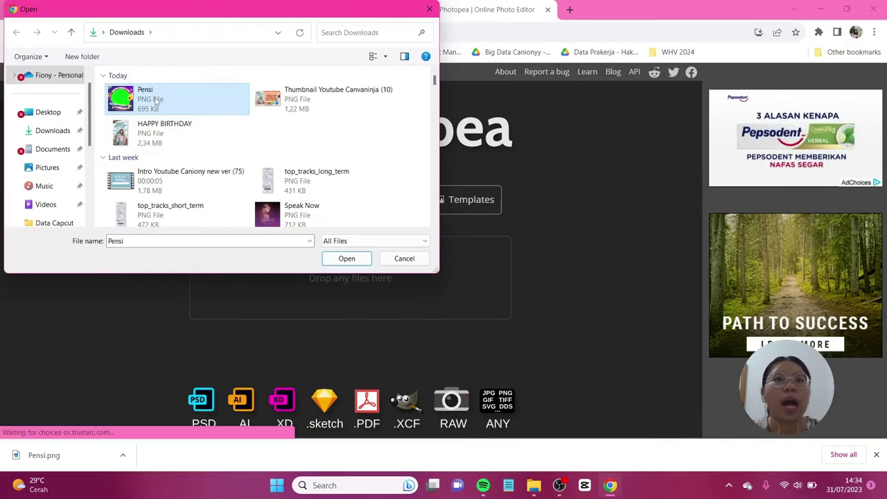
double_click(157, 101)
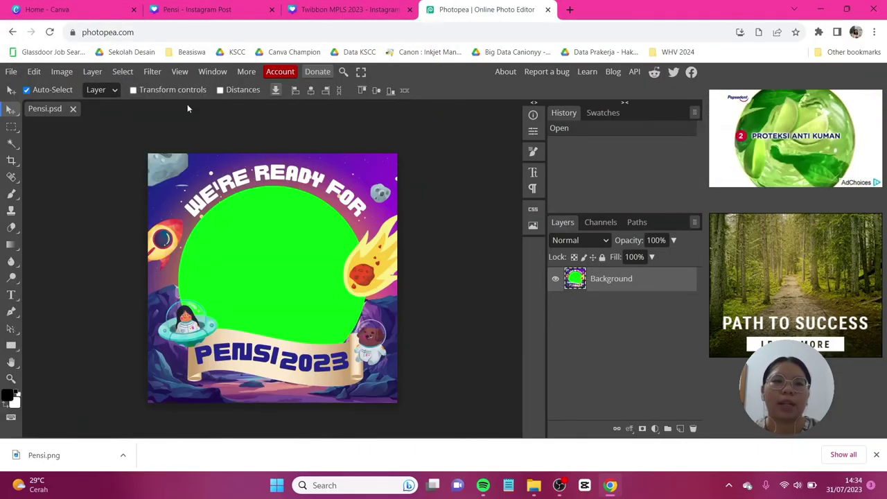
- Select the green circle with the Magic Wand at tolerance 16 and clear it to transparency
click(10, 144)
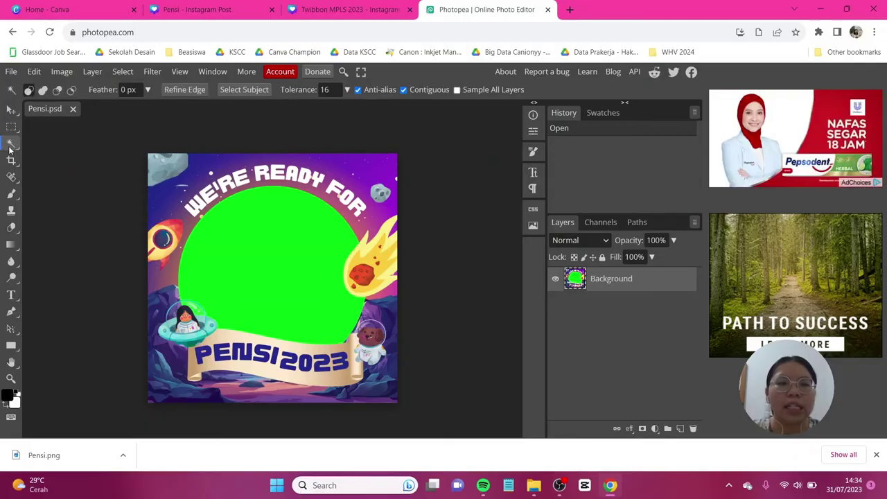
click(267, 248)
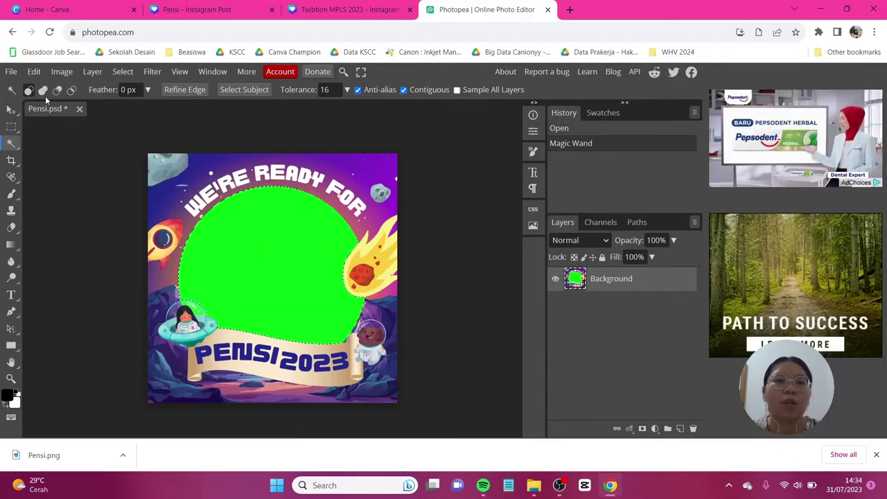
click(35, 74)
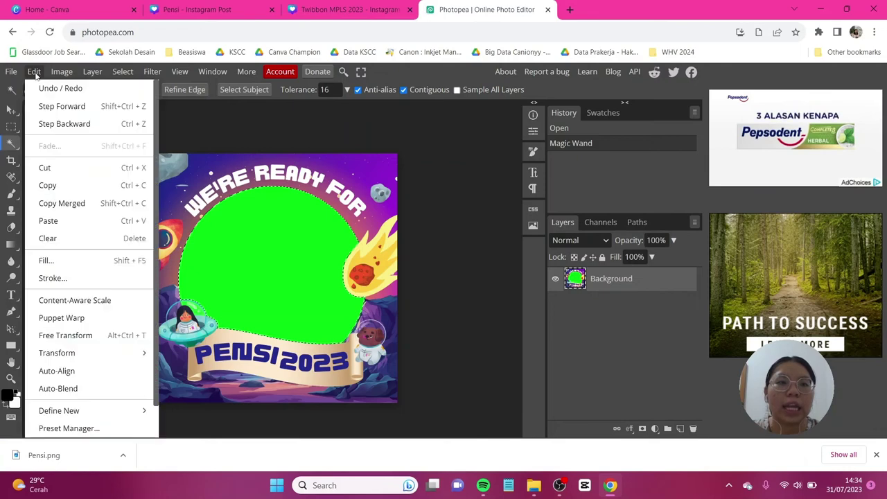
click(78, 171)
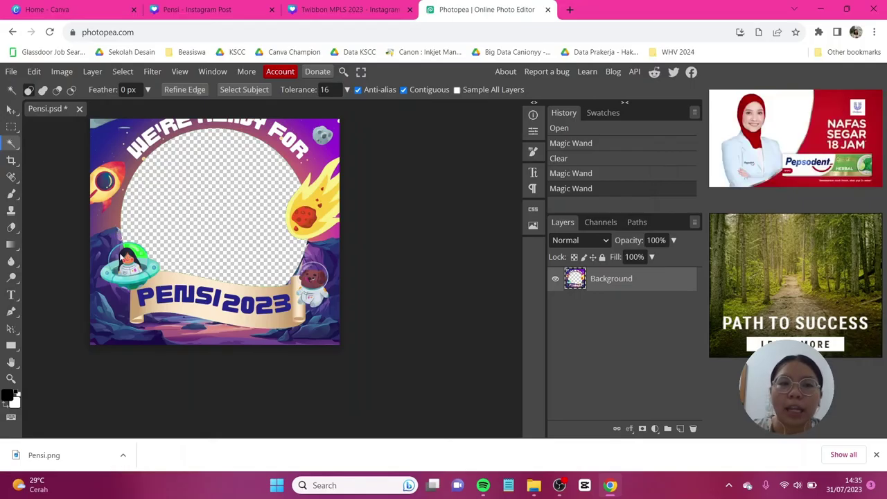
- Select the leftover green patches inside the UFO's glass dome with the Magic Wand, clear them and drop the selection
click(139, 260)
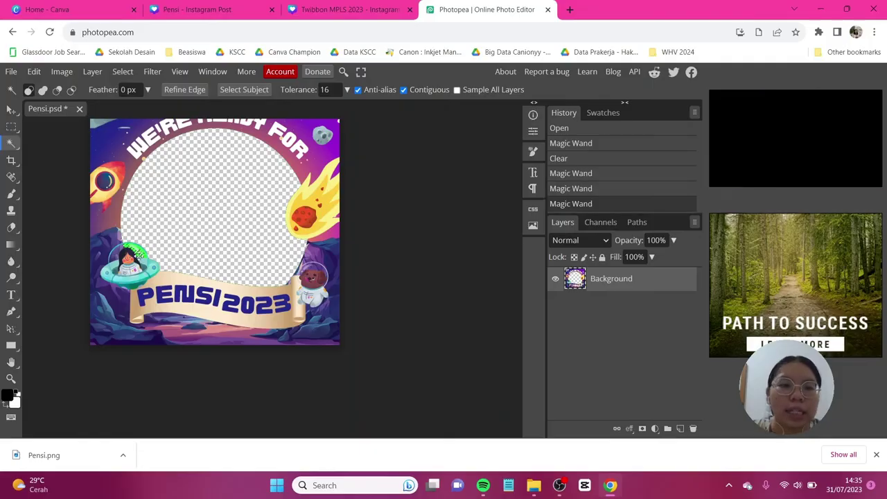
click(34, 72)
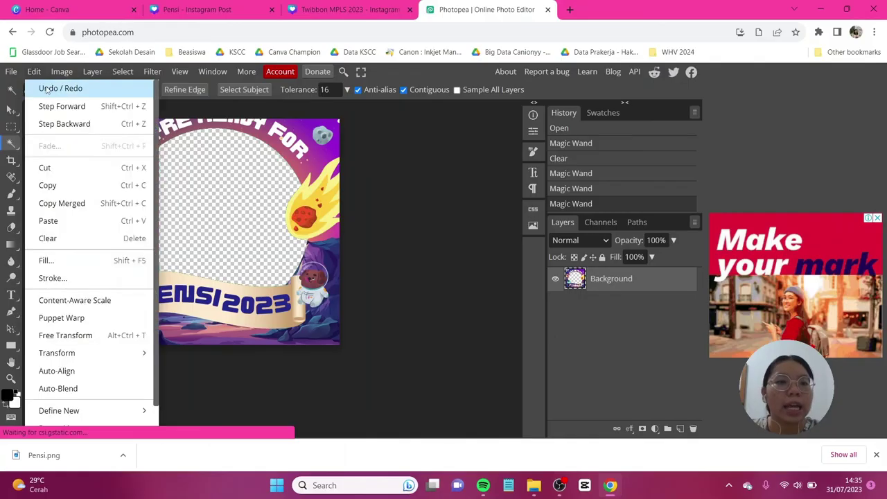
click(131, 236)
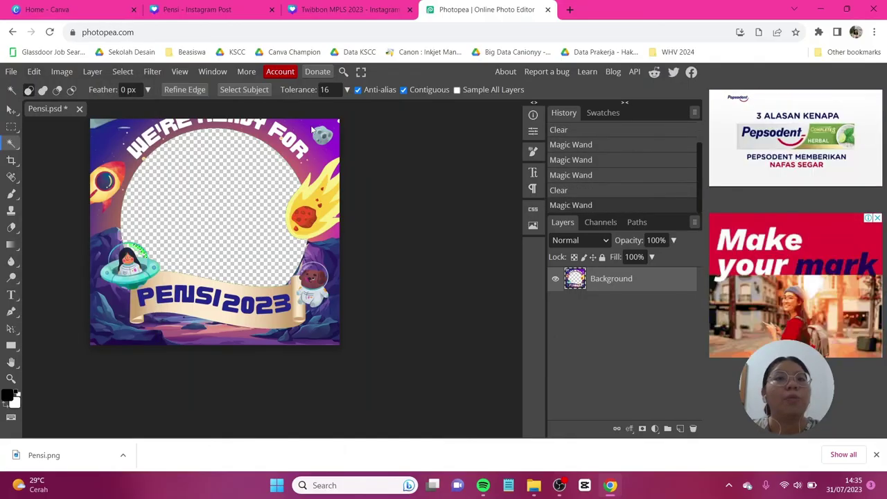
click(133, 196)
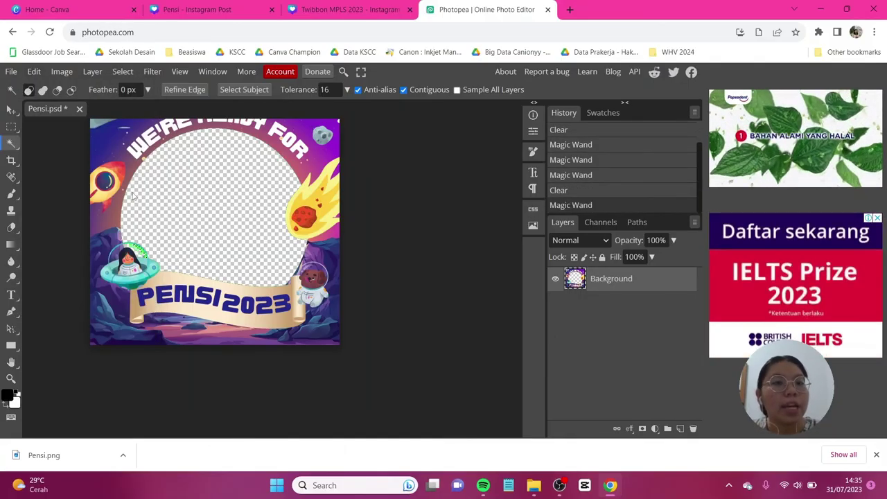
click(33, 72)
click(90, 236)
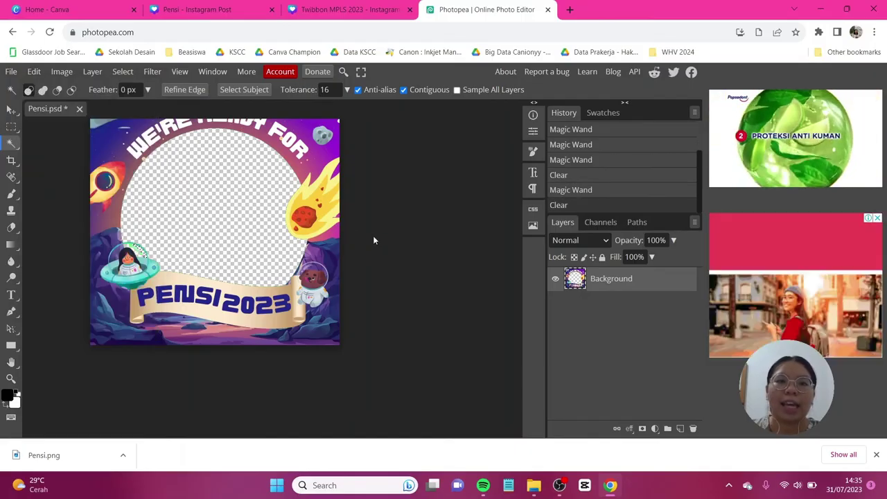
scroll(369, 222, up, 2)
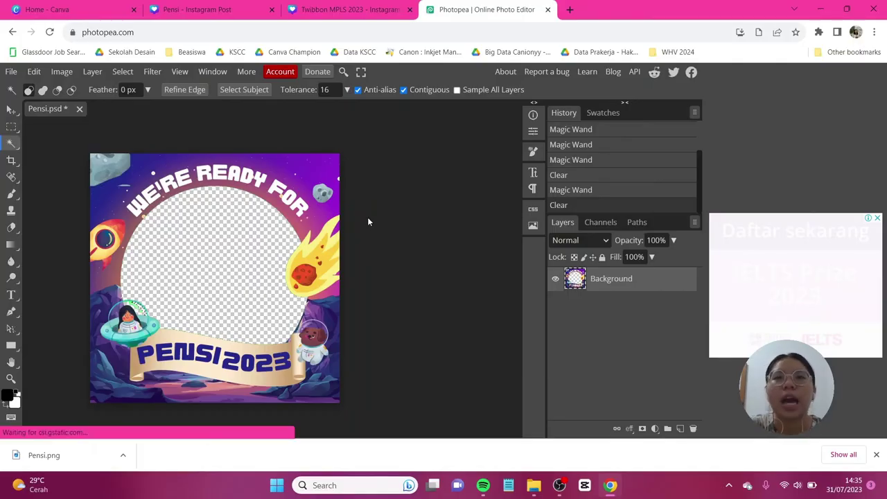
click(403, 206)
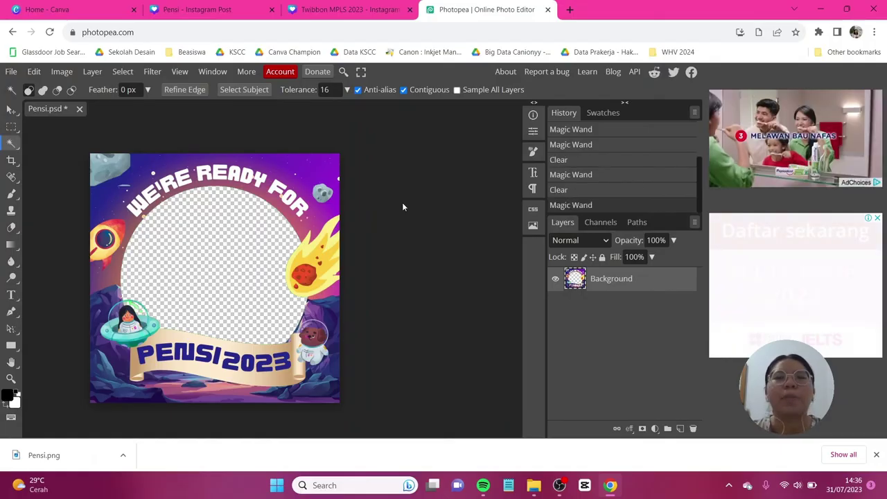
- Export the transparent frame as a PNG named Pensi, 1080 × 1080 px at 100% quality
click(11, 71)
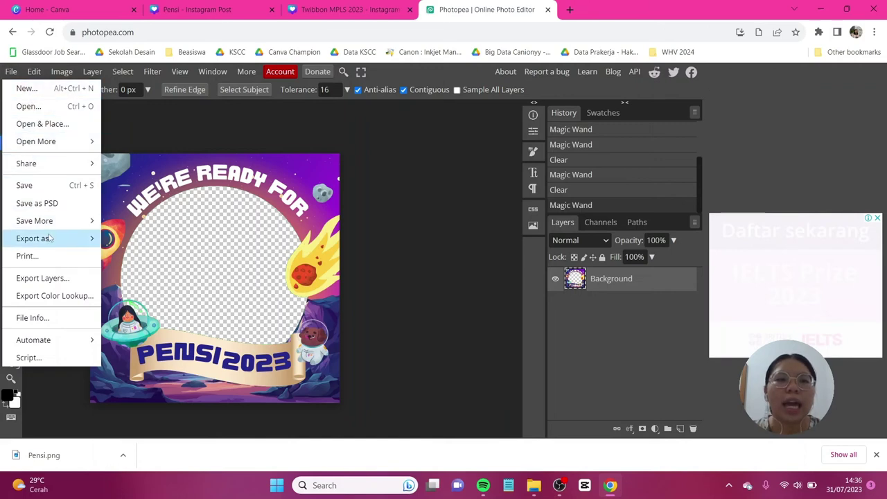
mouse_move(50, 241)
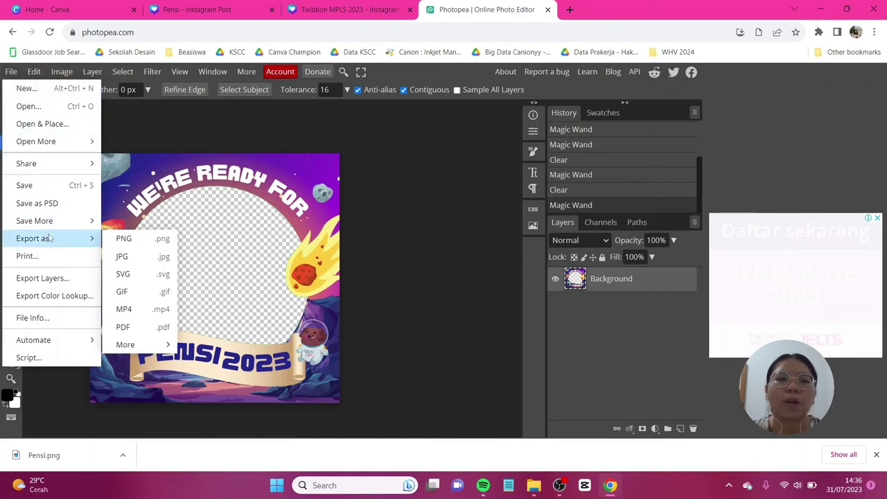
click(129, 239)
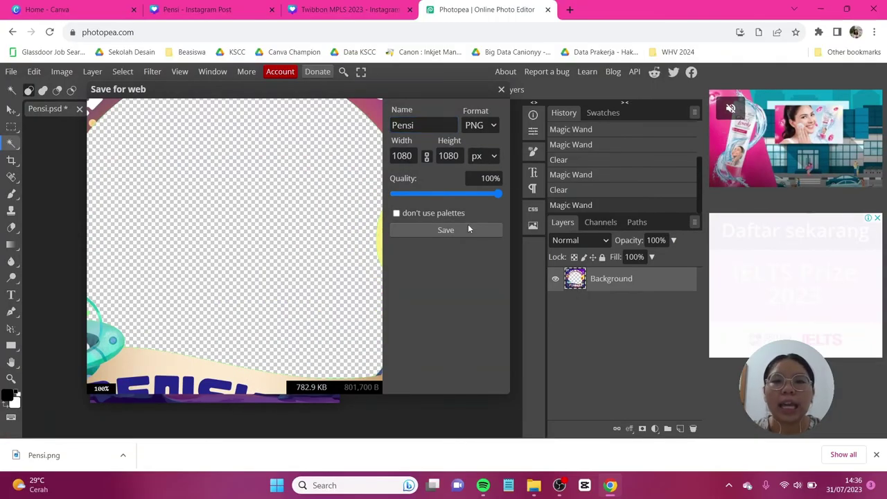
click(469, 232)
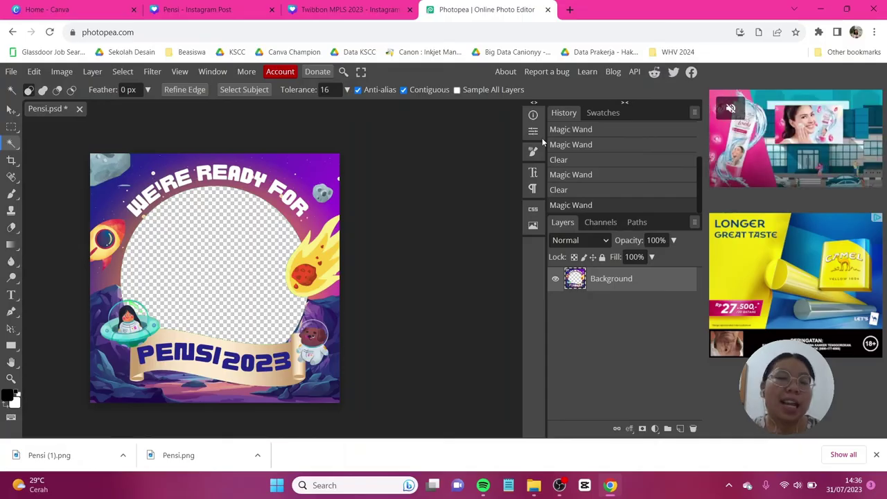
- Switch to the Twibbon MPLS 2023 design in Canva
key(ctrl+shift+Tab)
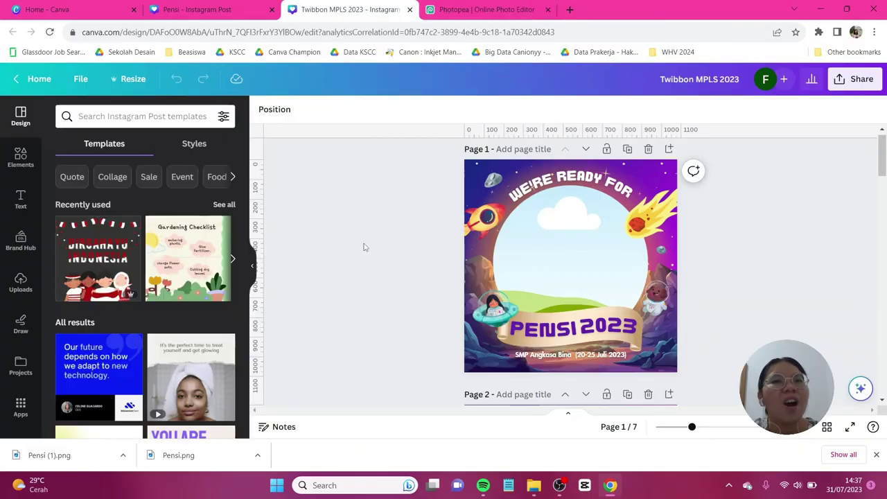